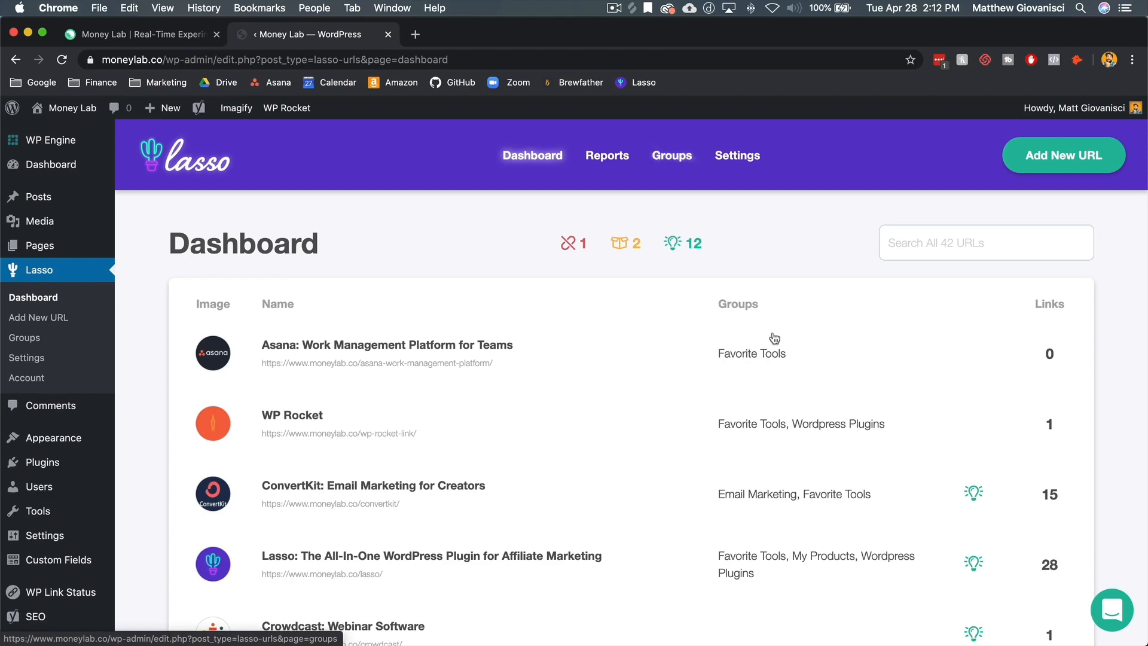
Open the URLs of the Favorite Tools group and move Podia: Digital Product Hosting up to third place, above Lasso
click(672, 159)
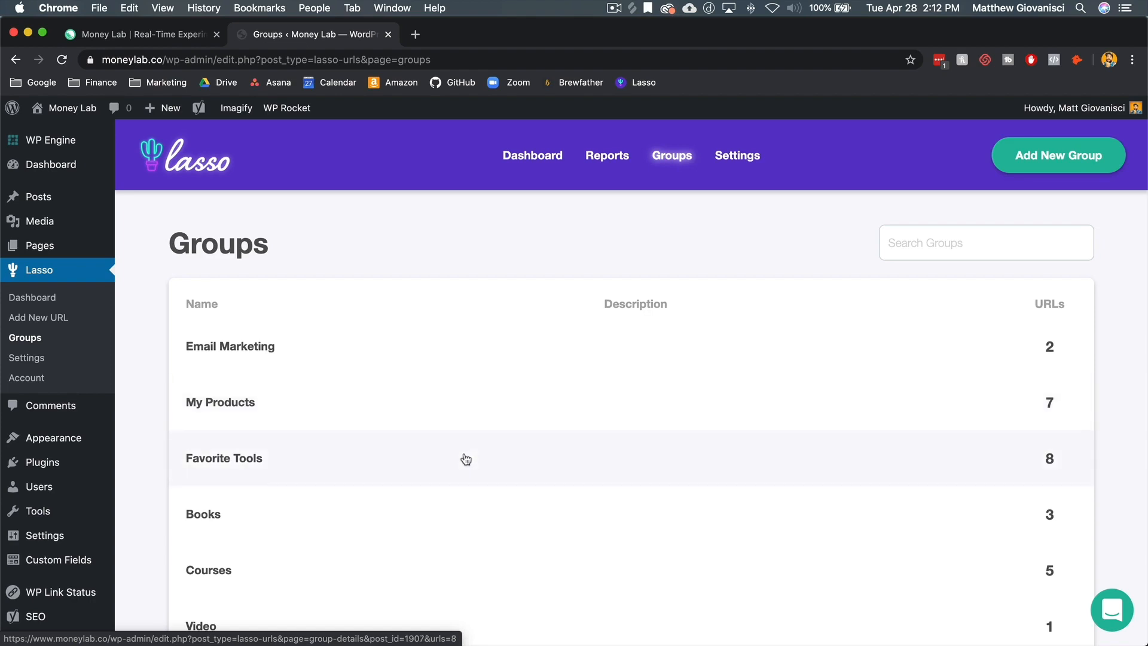
click(466, 459)
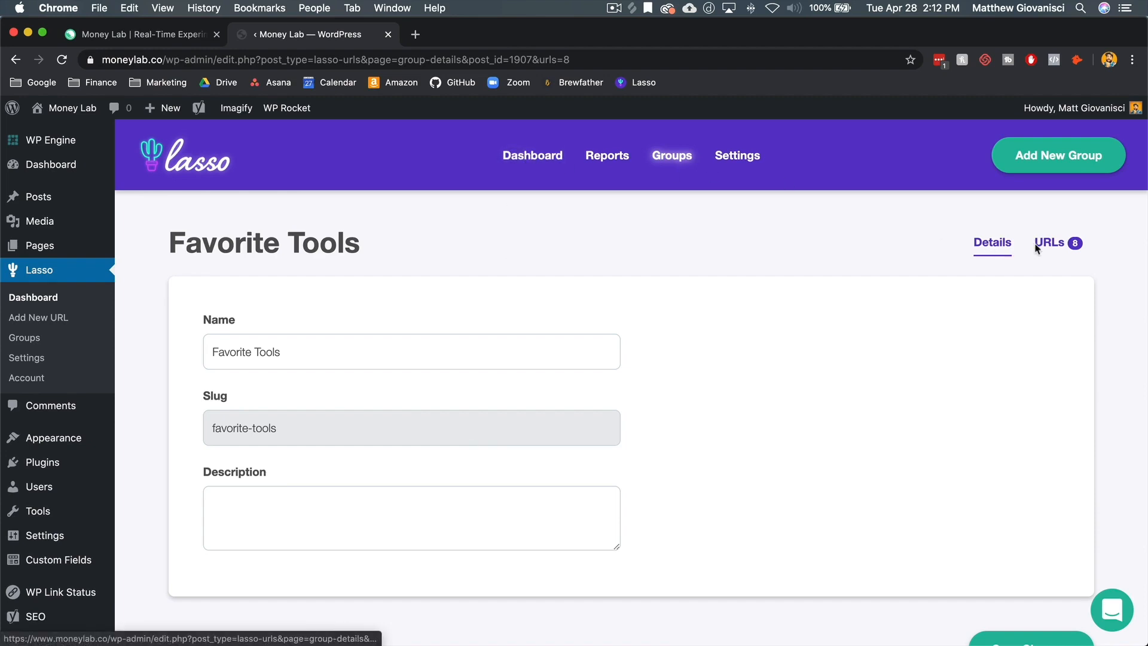
click(1053, 245)
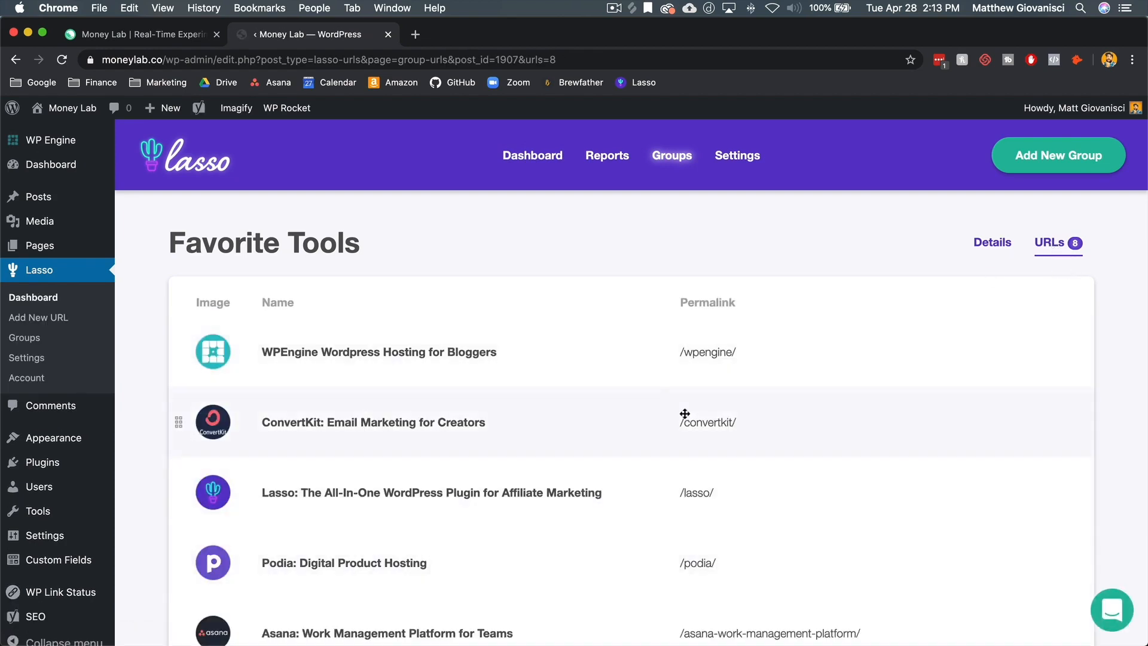
scroll(659, 390, down, 3)
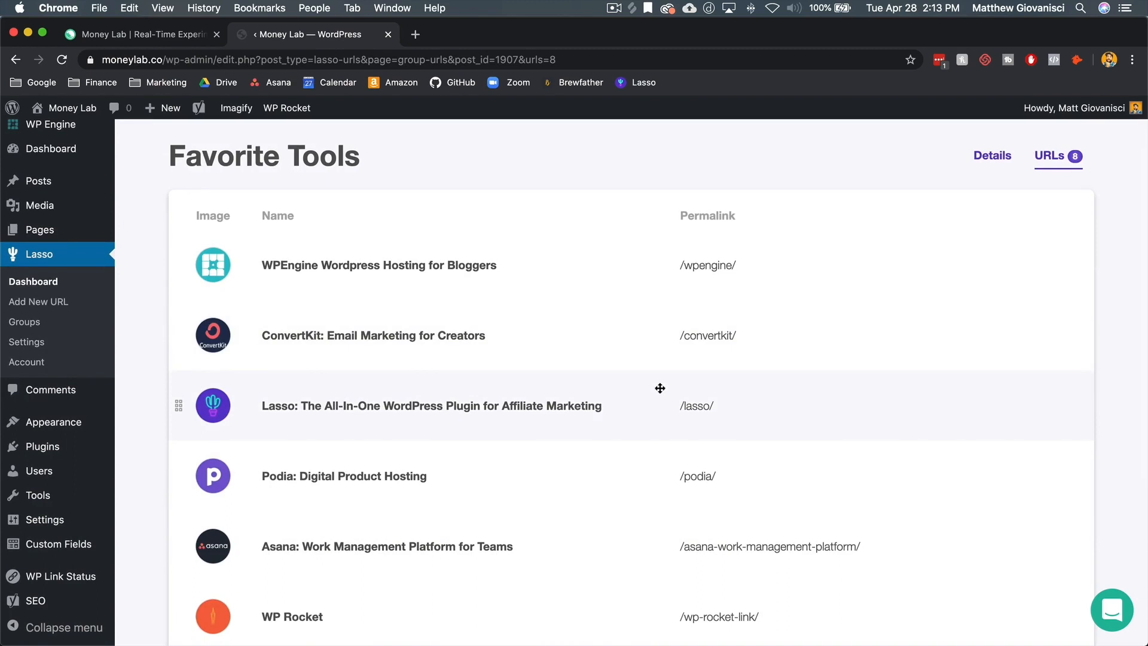
scroll(660, 388, up, 1)
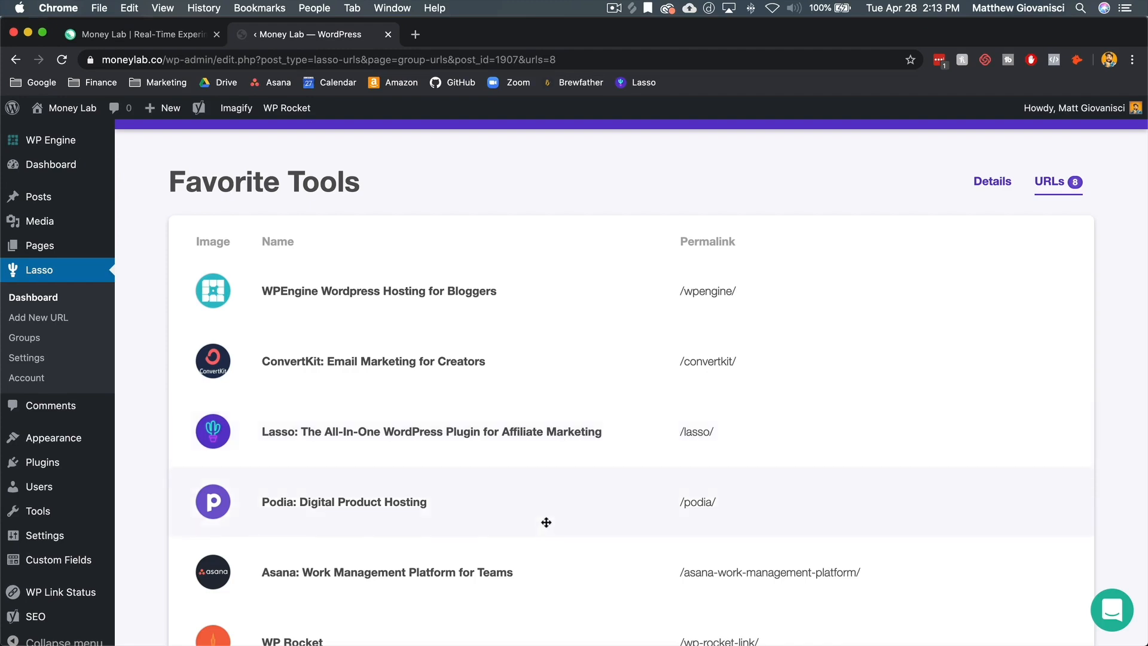
drag(533, 514, 532, 428)
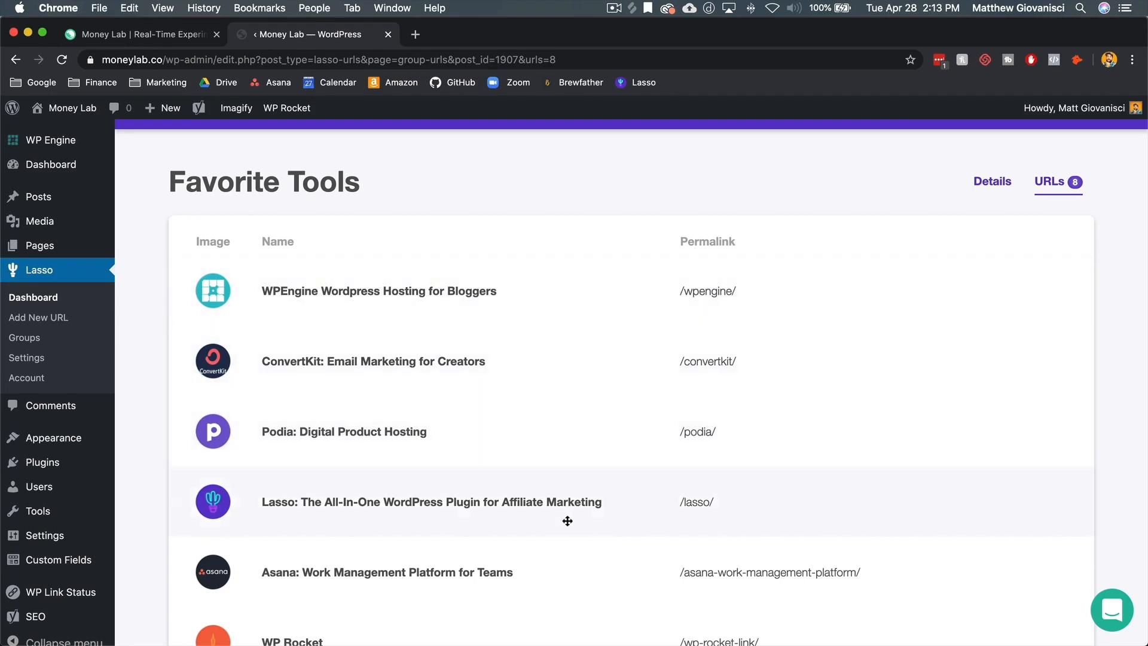
scroll(567, 520, down, 3)
scroll(567, 520, up, 5)
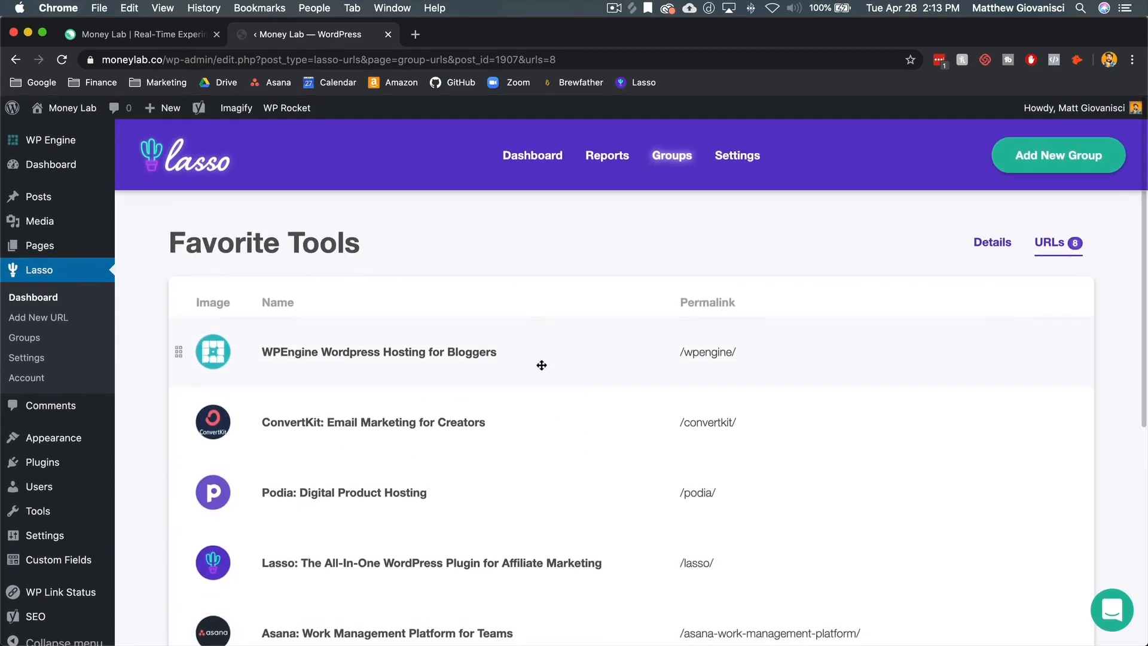
scroll(541, 365, down, 6)
scroll(546, 528, up, 6)
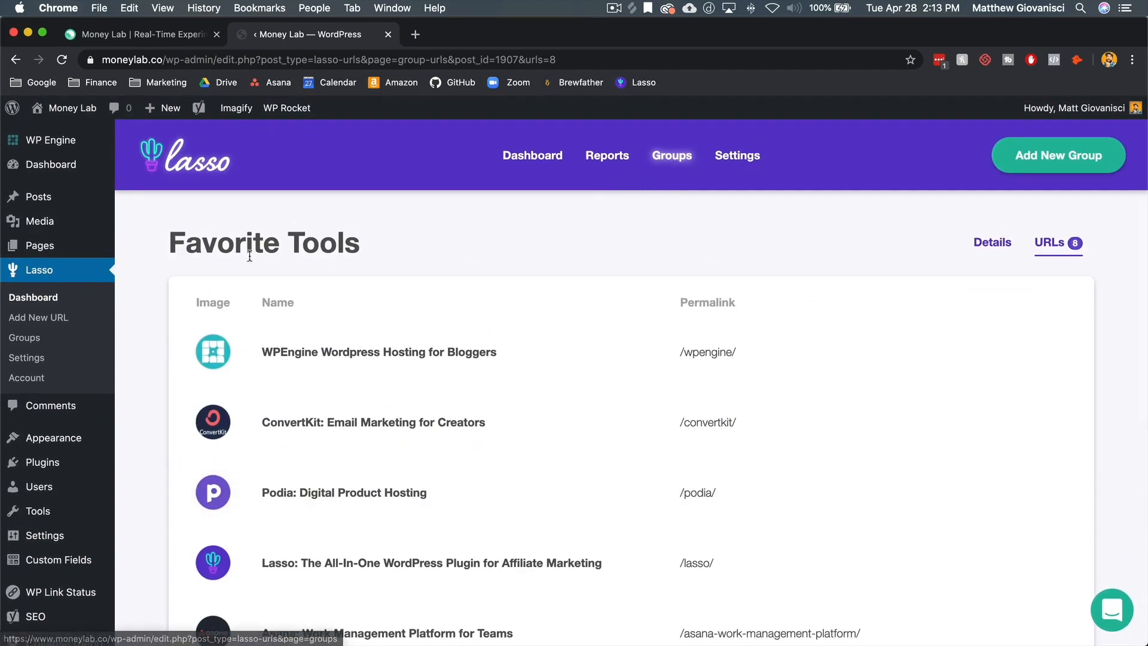
Open the URLs of the My Products group and move the SEO For Bloggers course to first place
click(682, 160)
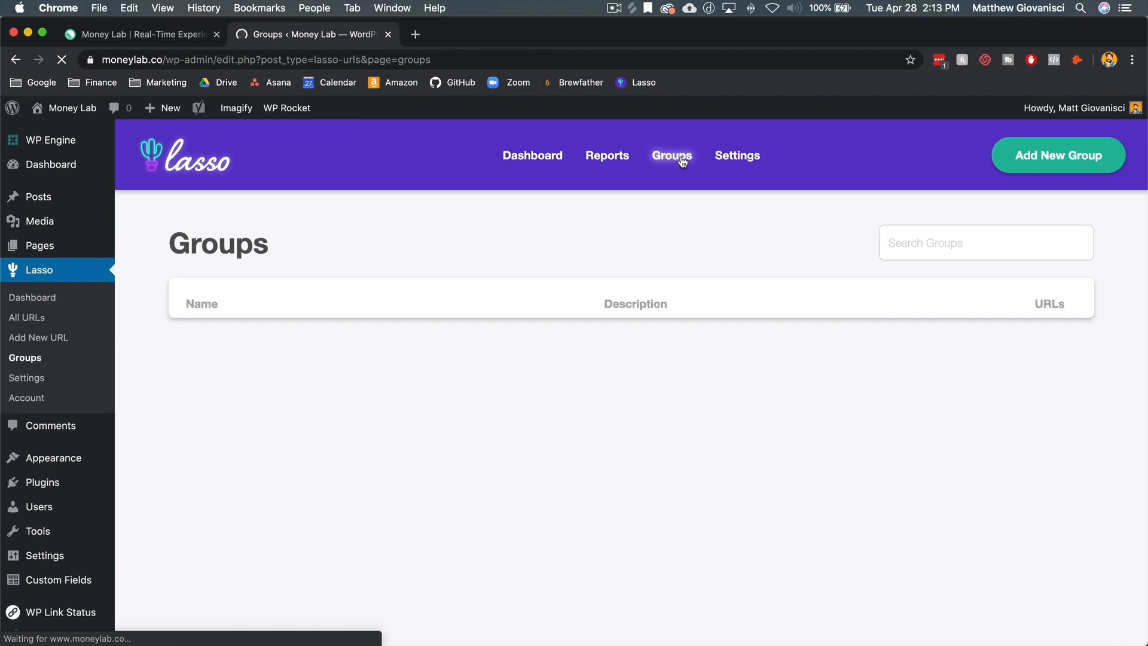
click(430, 410)
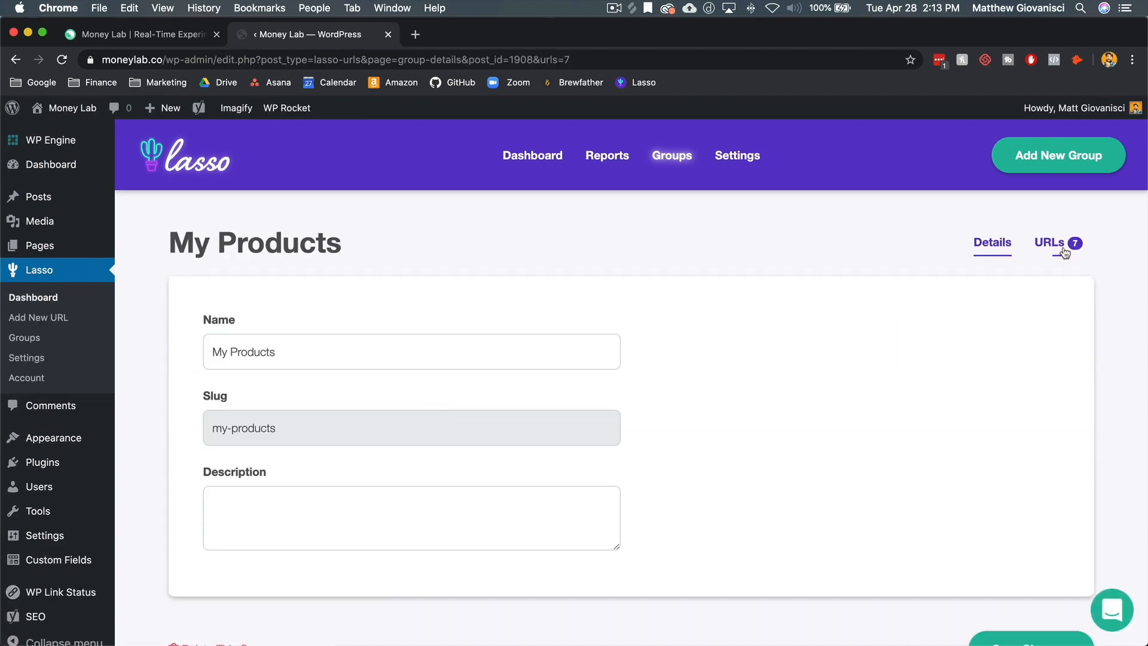
click(1061, 246)
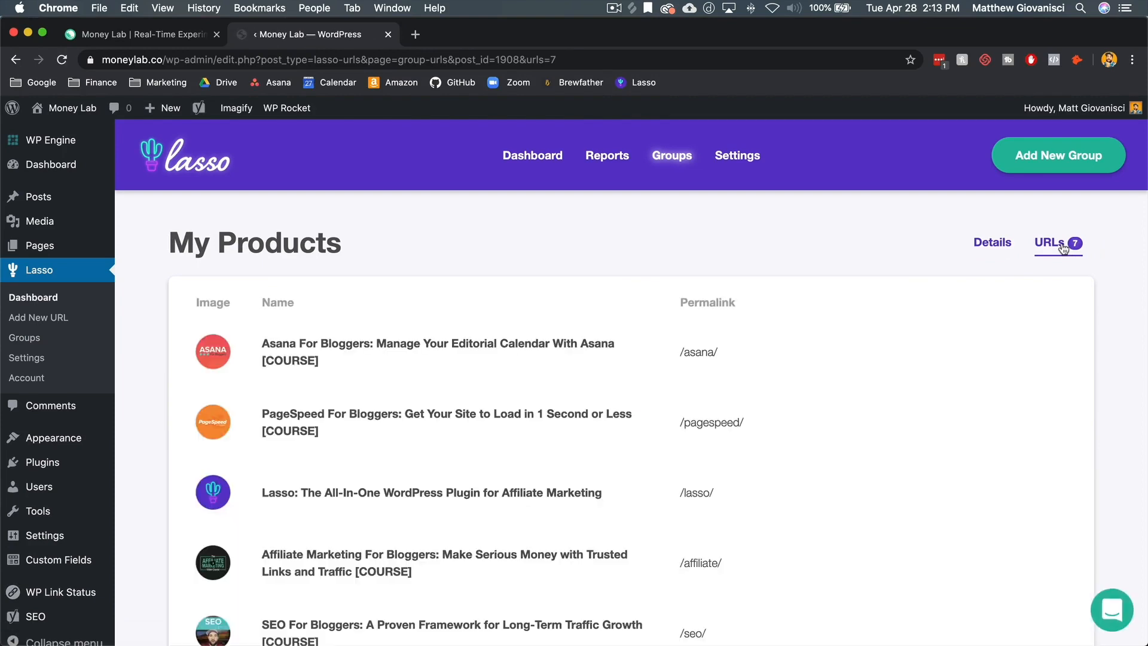
scroll(758, 389, down, 5)
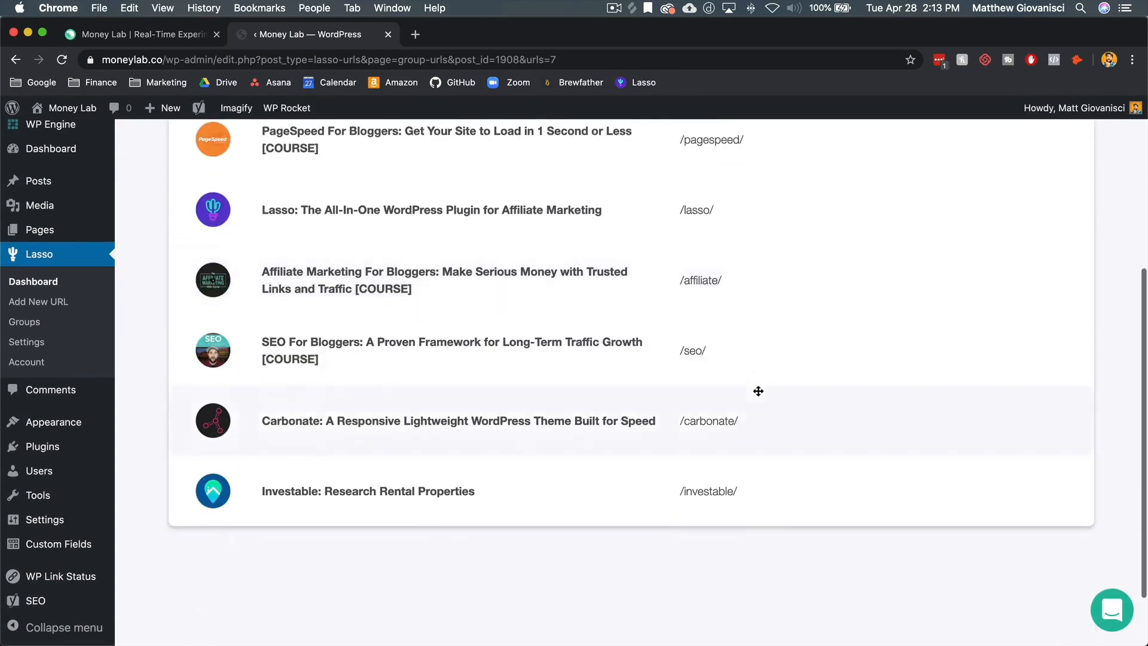
scroll(758, 391, up, 5)
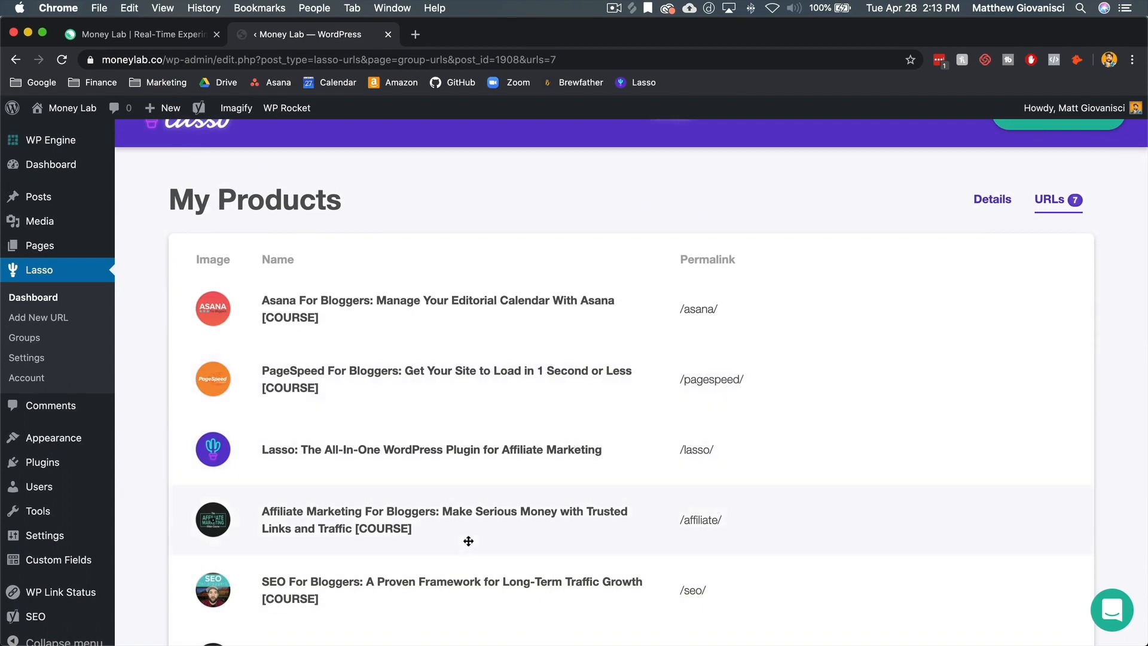
mouse_move(180, 587)
mouse_down()
mouse_move(217, 359)
mouse_move(189, 292)
mouse_move(190, 302)
mouse_up()
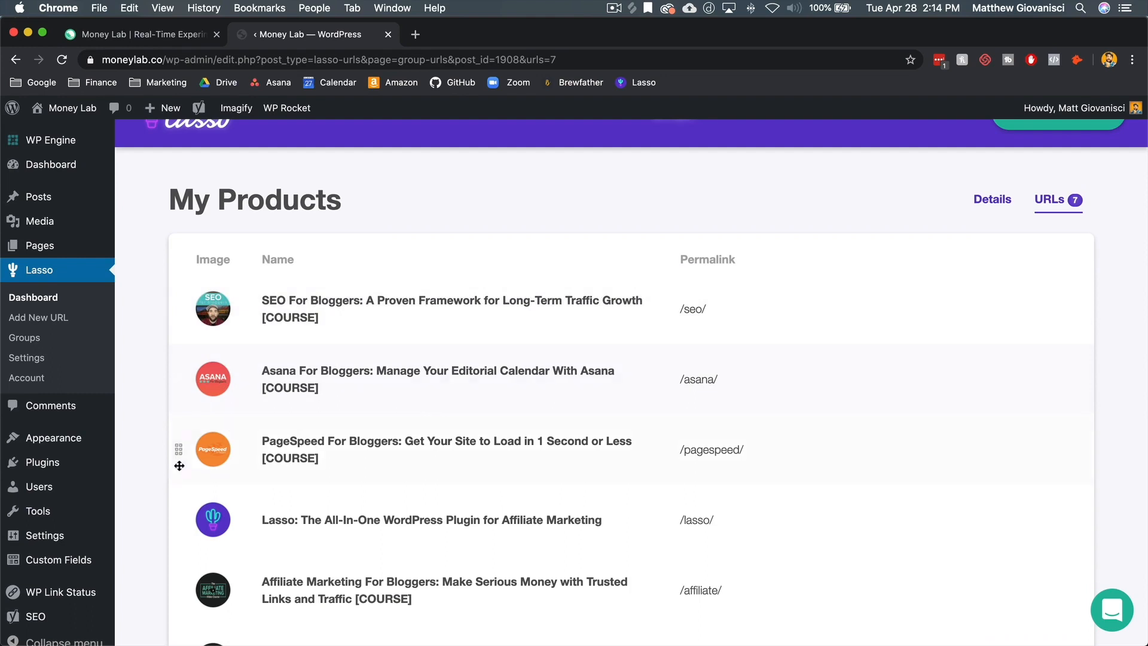
Move the Affiliate Marketing For Bloggers course above the Lasso entry in the My Products group
scroll(184, 466, down, 3)
drag(181, 512, 189, 446)
mouse_move(179, 515)
mouse_down()
mouse_move(197, 405)
mouse_move(202, 428)
mouse_up()
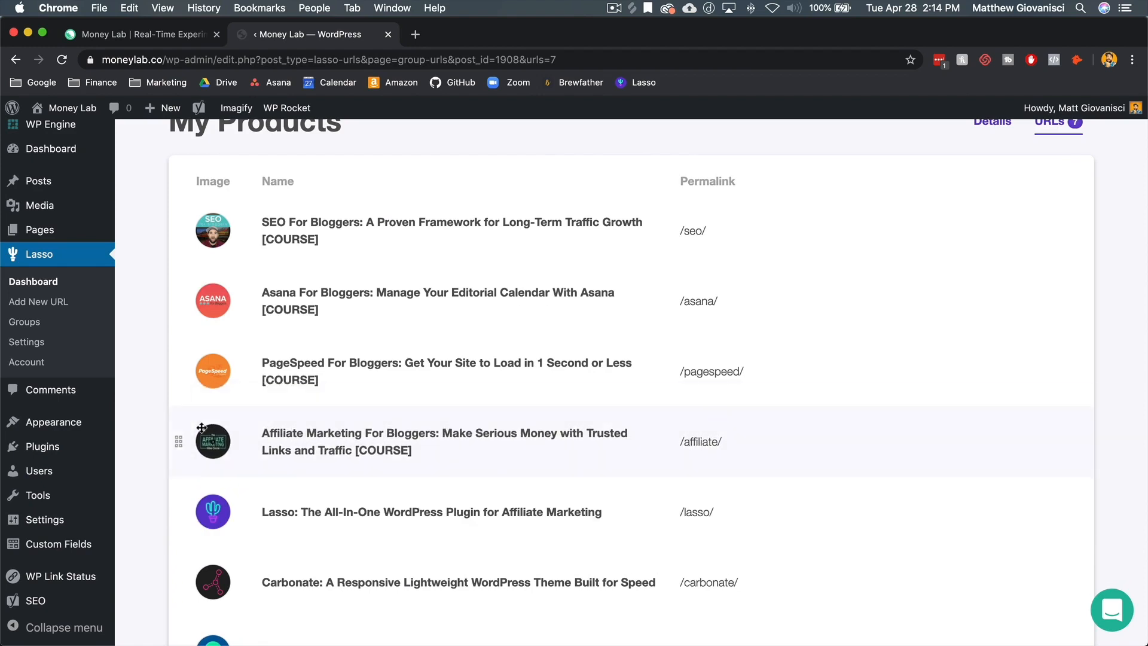
scroll(327, 451, down, 4)
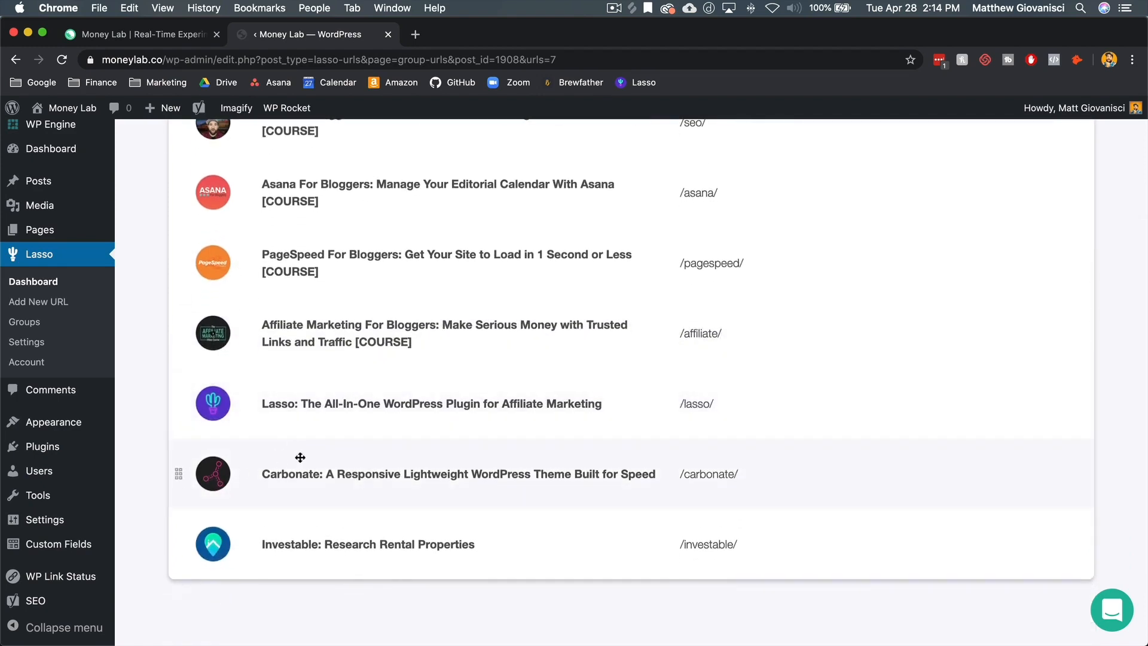
scroll(577, 502, up, 5)
scroll(585, 500, up, 2)
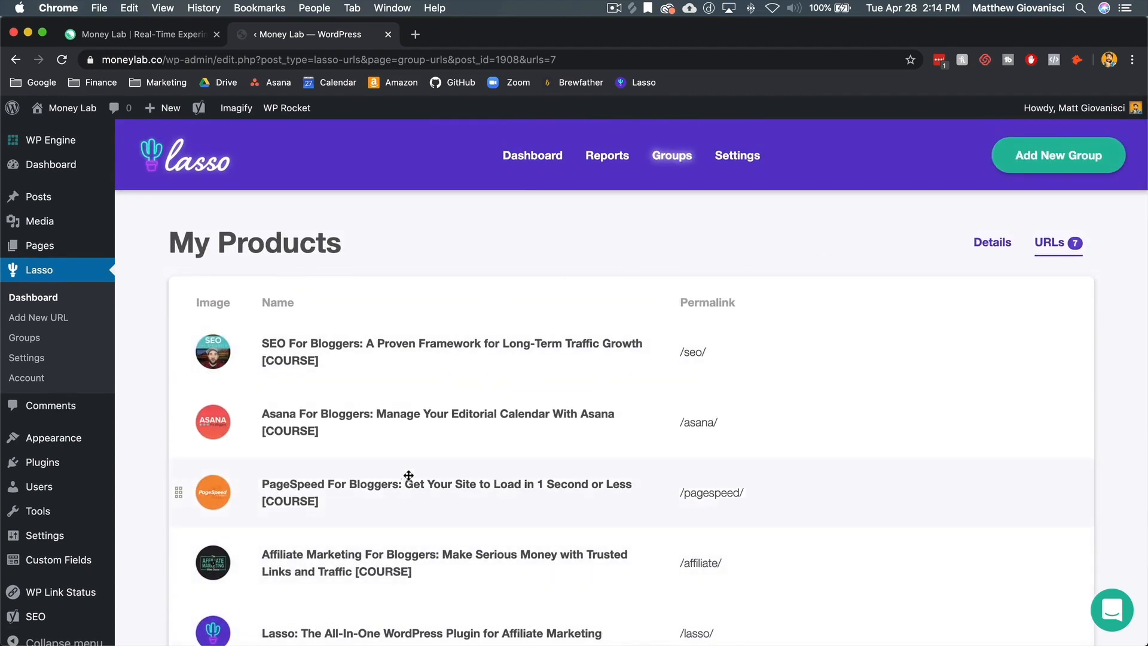
View the details of the Asana: Work Management Platform for Teams link and return to the Lasso dashboard
click(560, 162)
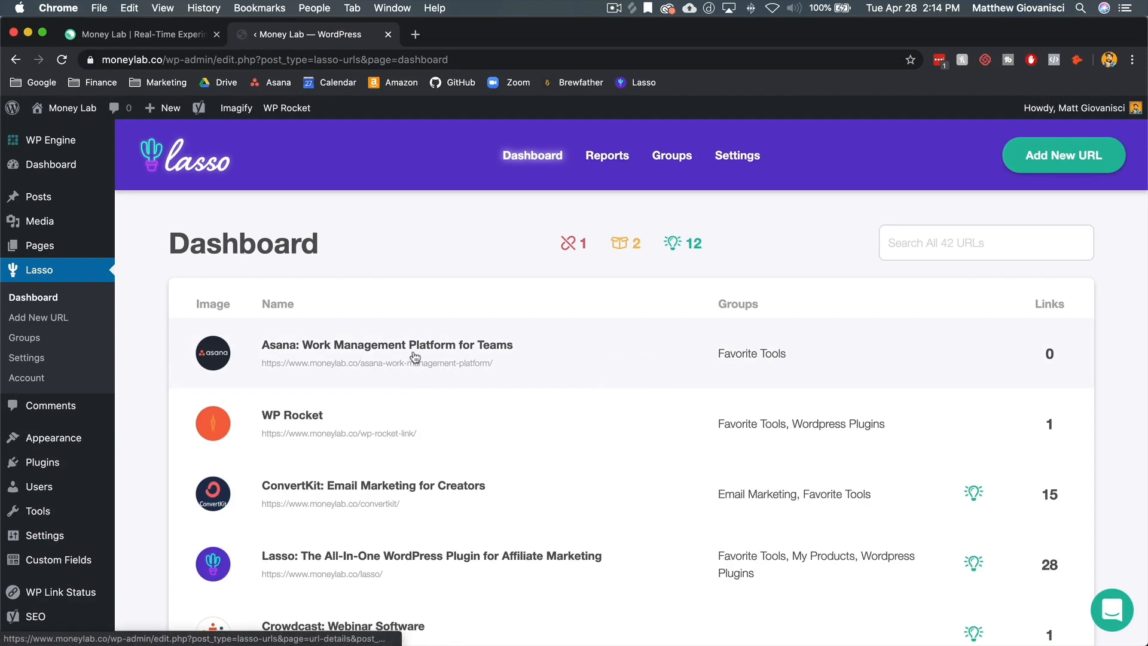
scroll(415, 357, down, 1)
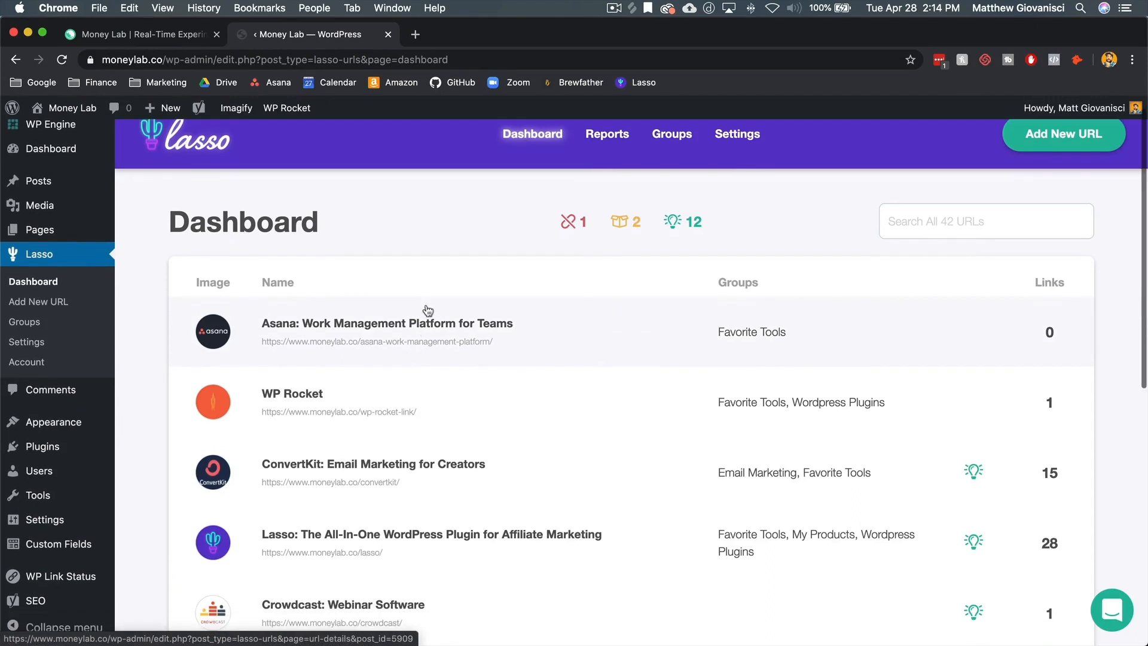
click(424, 327)
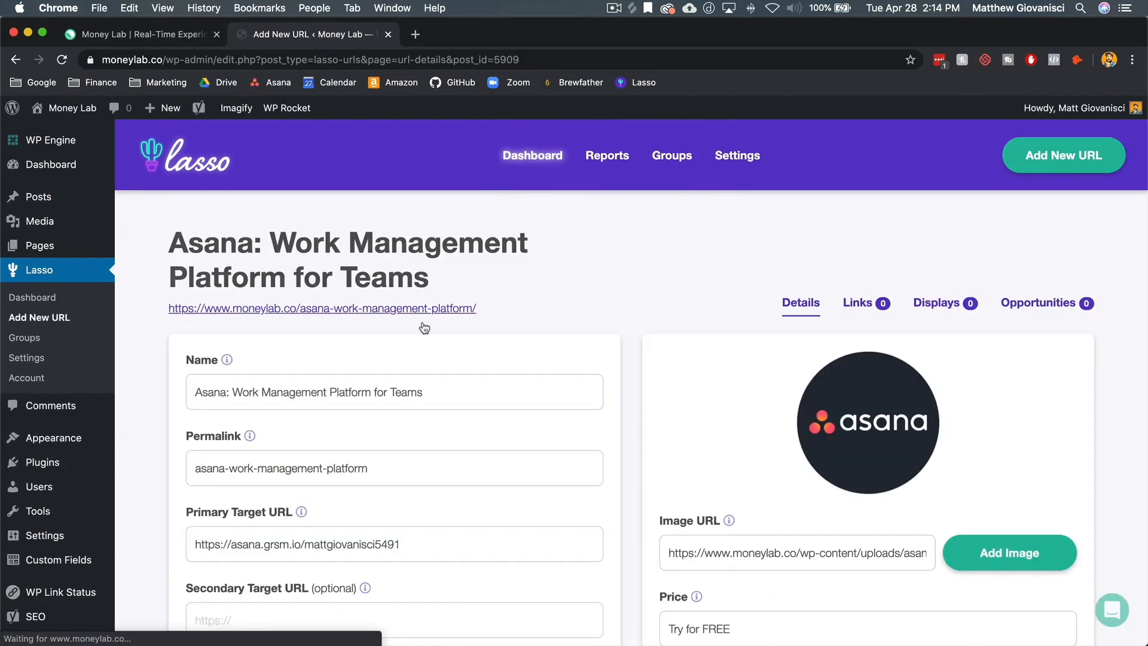
click(540, 163)
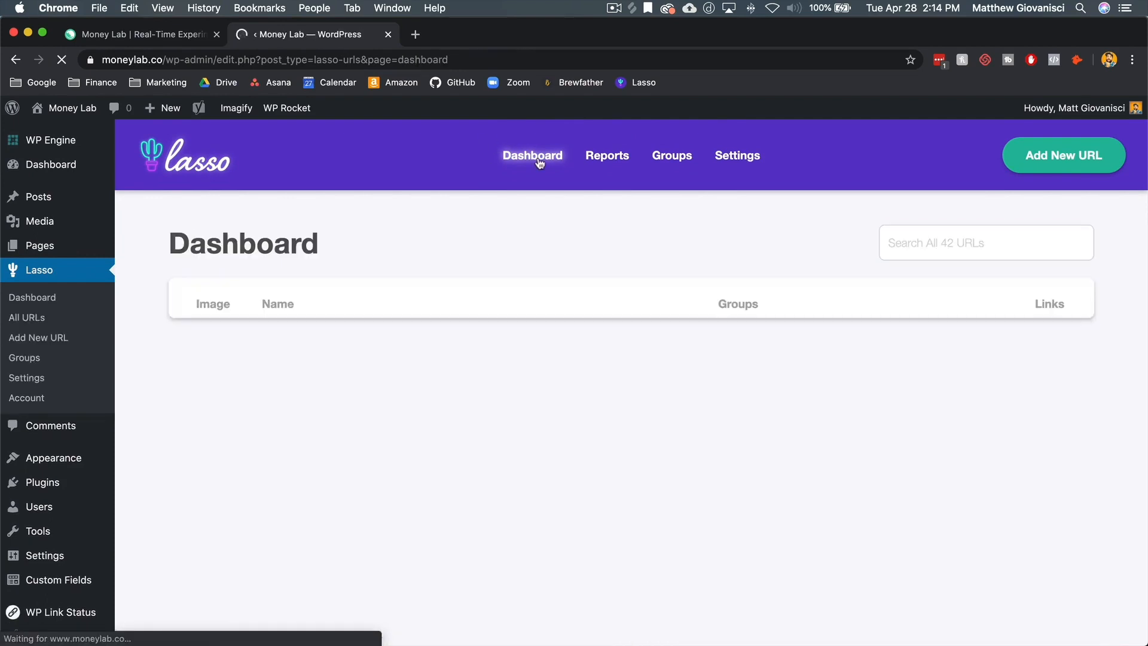
Remove the Lasso plugin link from the Favorite Tools group, save the link, and return to the groups list
scroll(492, 375, down, 3)
click(458, 455)
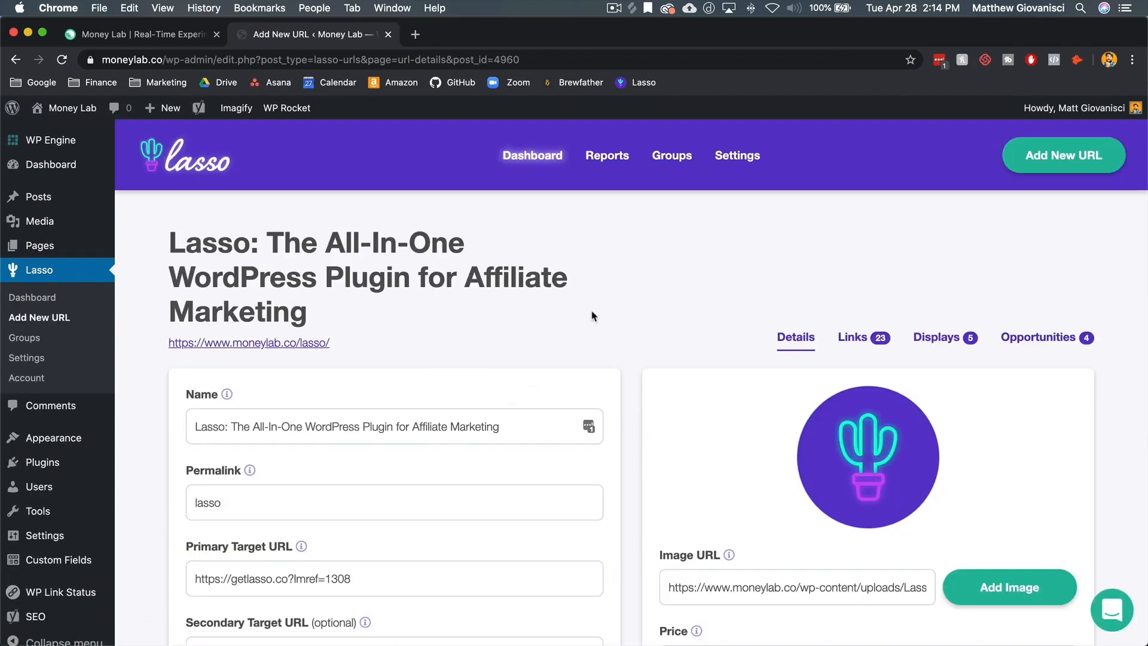
scroll(644, 329, down, 6)
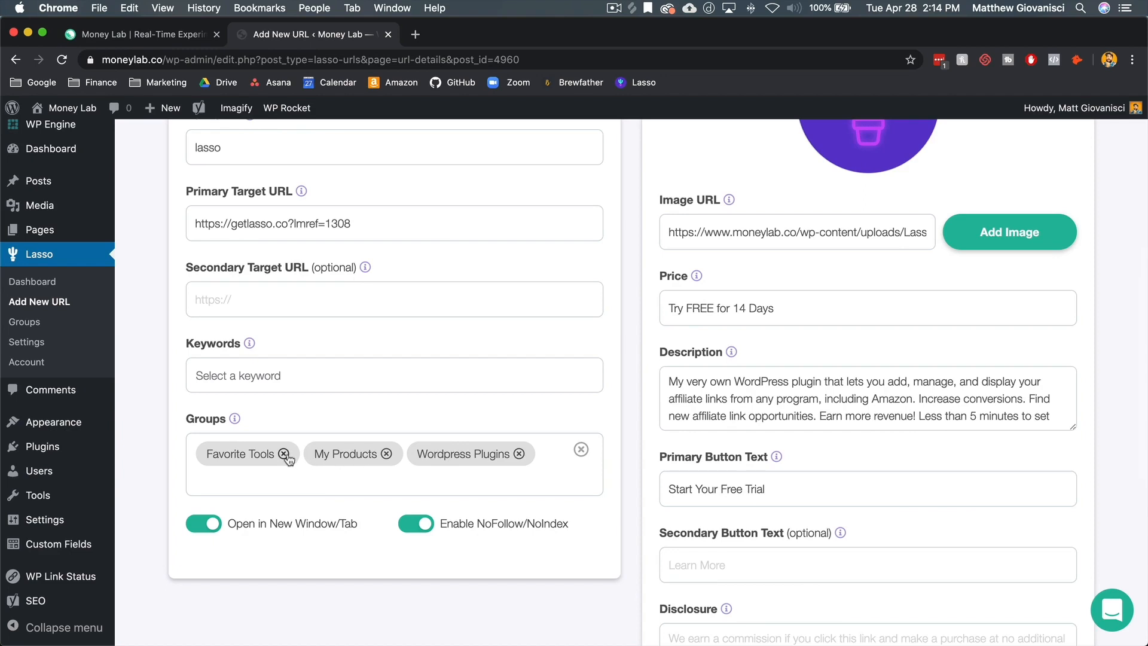
click(284, 454)
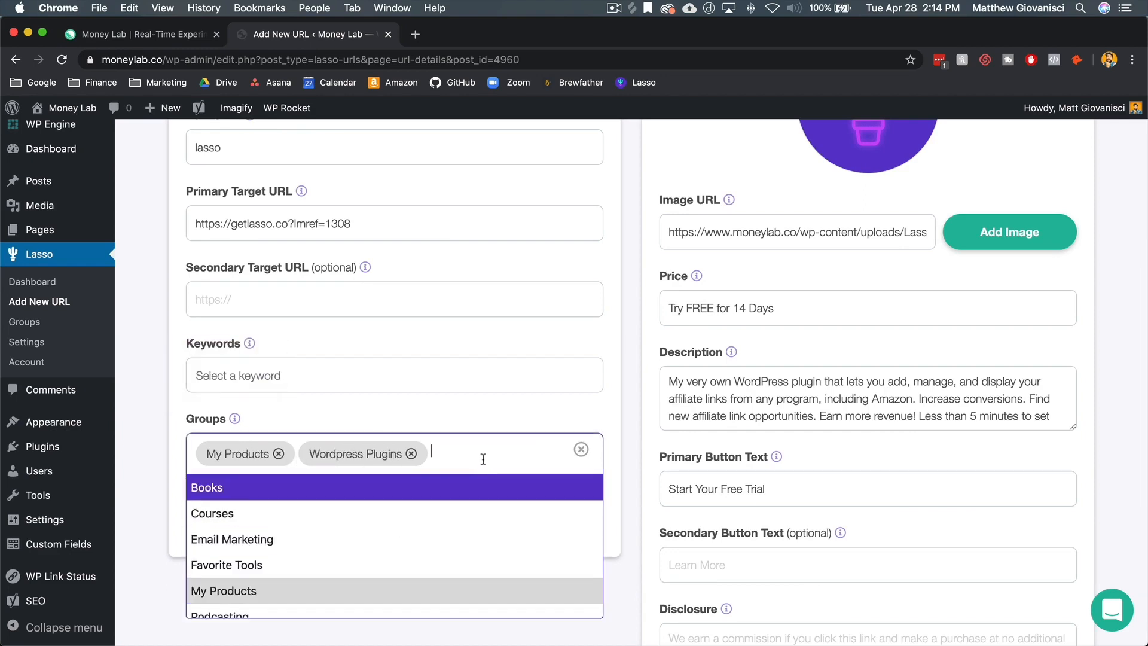
click(487, 421)
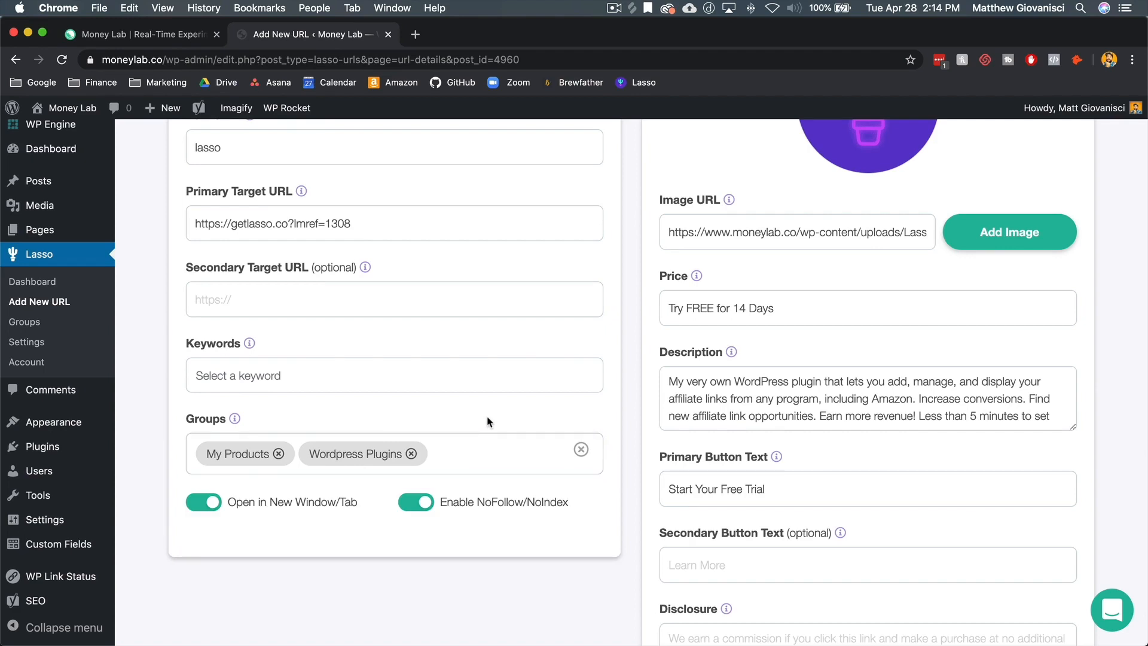
scroll(487, 422, down, 7)
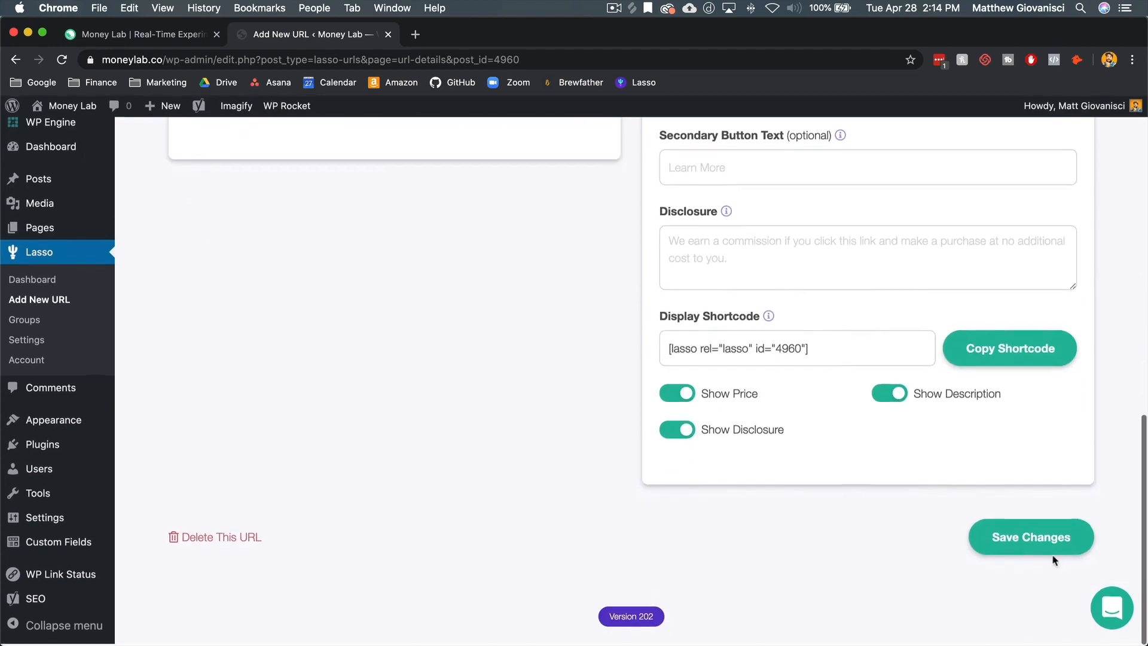
click(1037, 543)
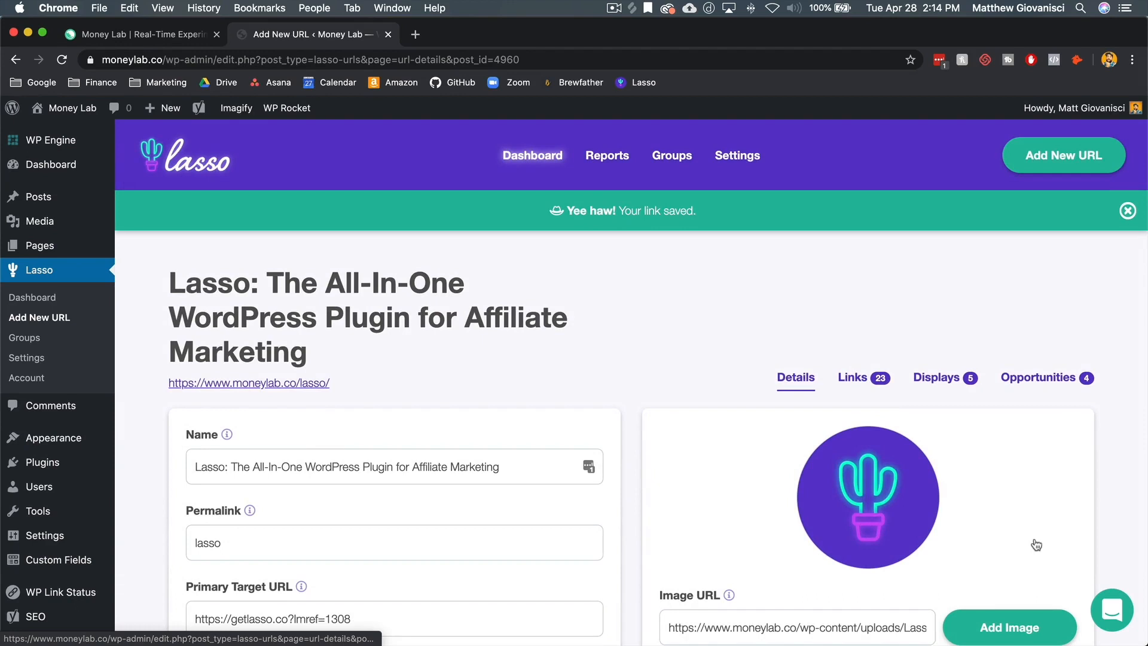
click(673, 157)
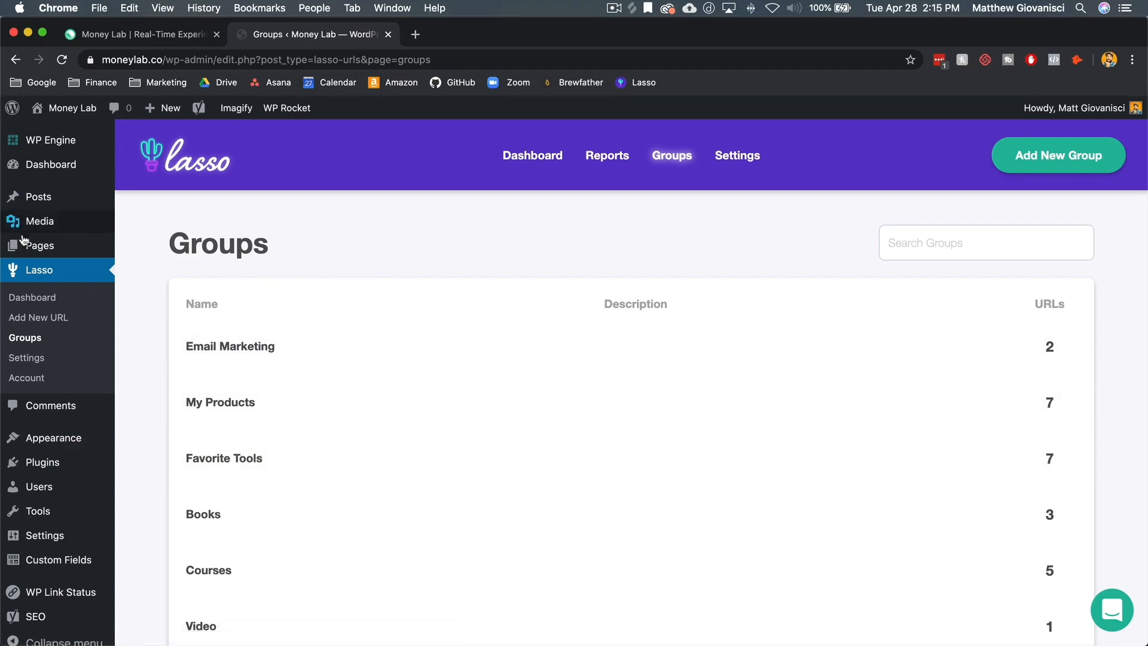
Create a new WordPress page titled "Resources" and save it as a draft
click(35, 249)
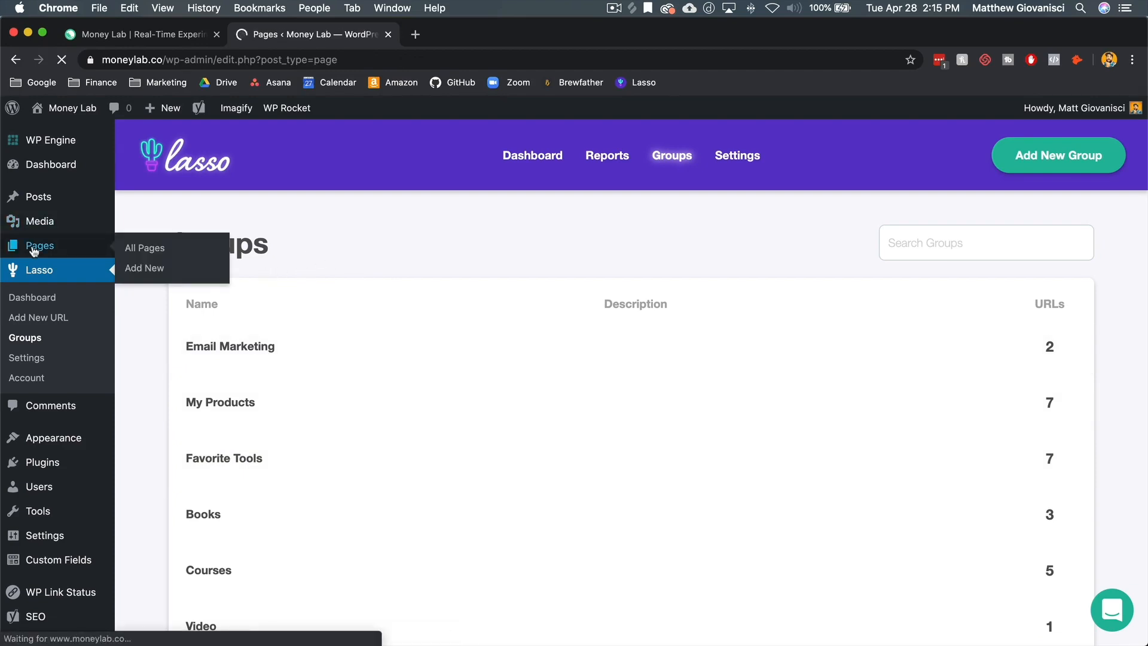
click(211, 148)
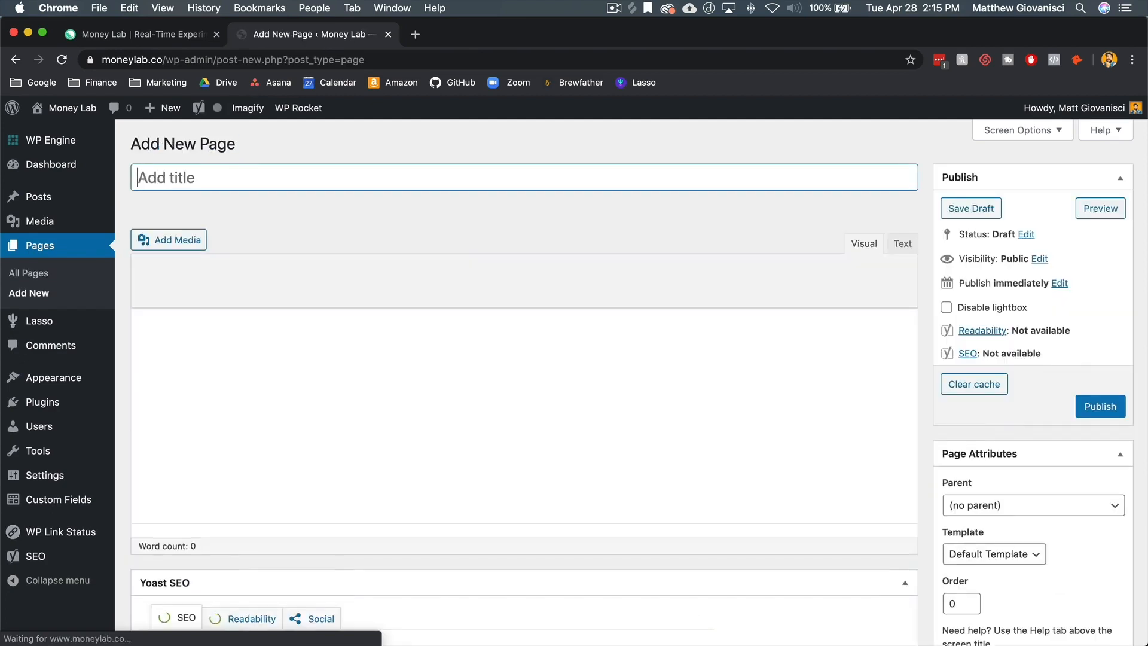
text(Resources)
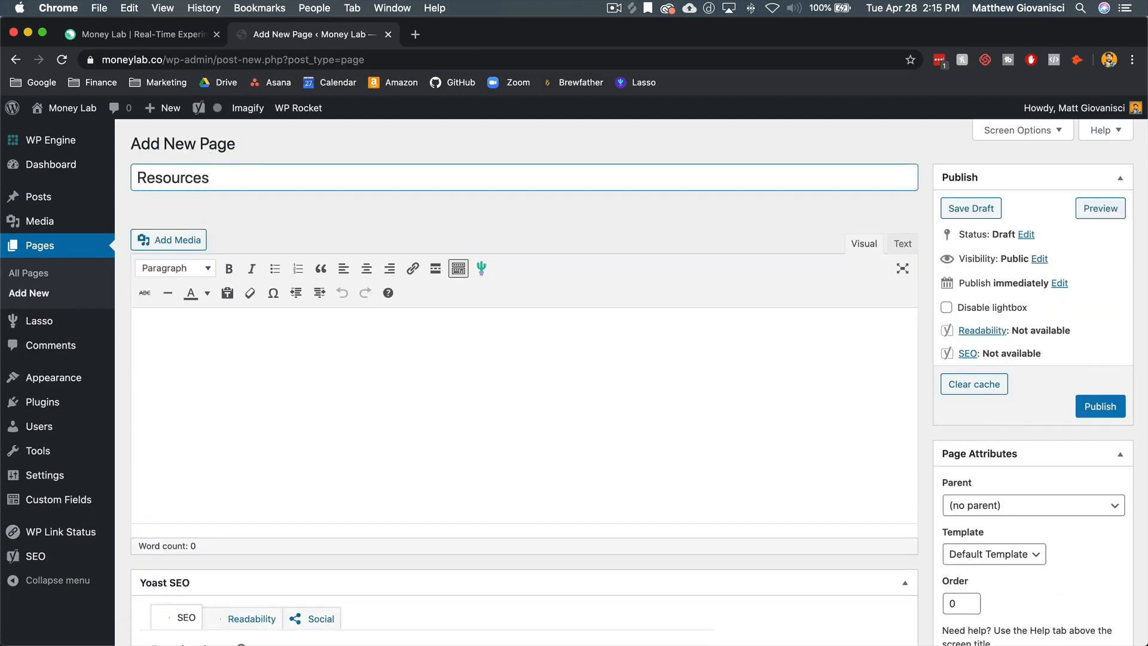
click(350, 151)
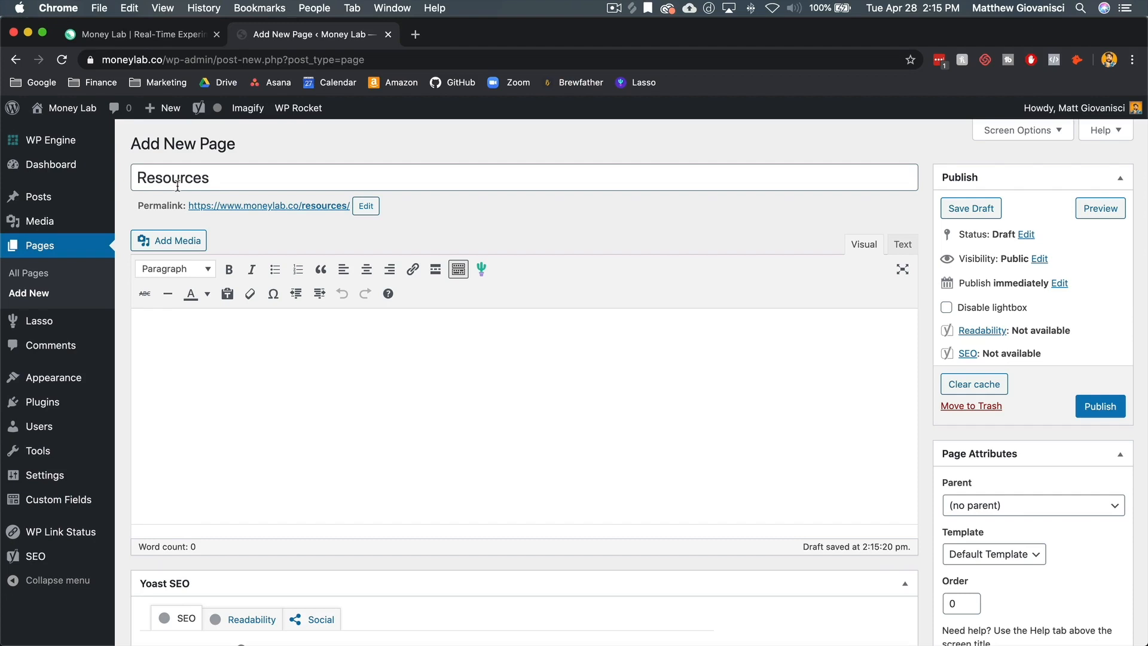
click(979, 214)
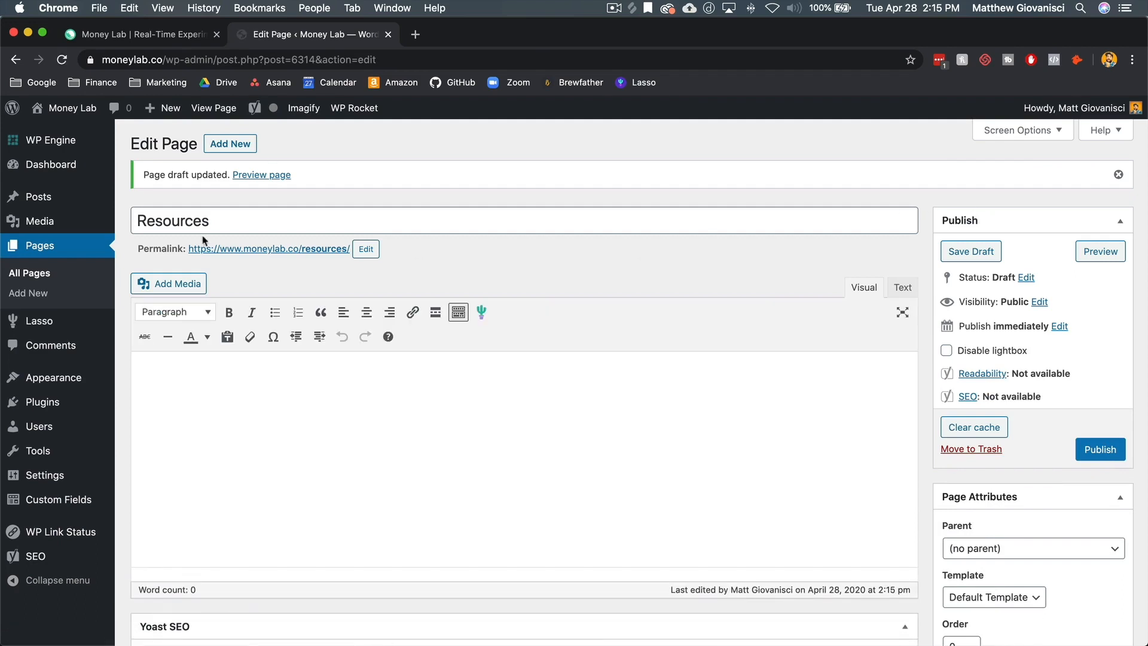
Change the draft page's title to "My Awesome Resources Page"
click(139, 221)
text(My )
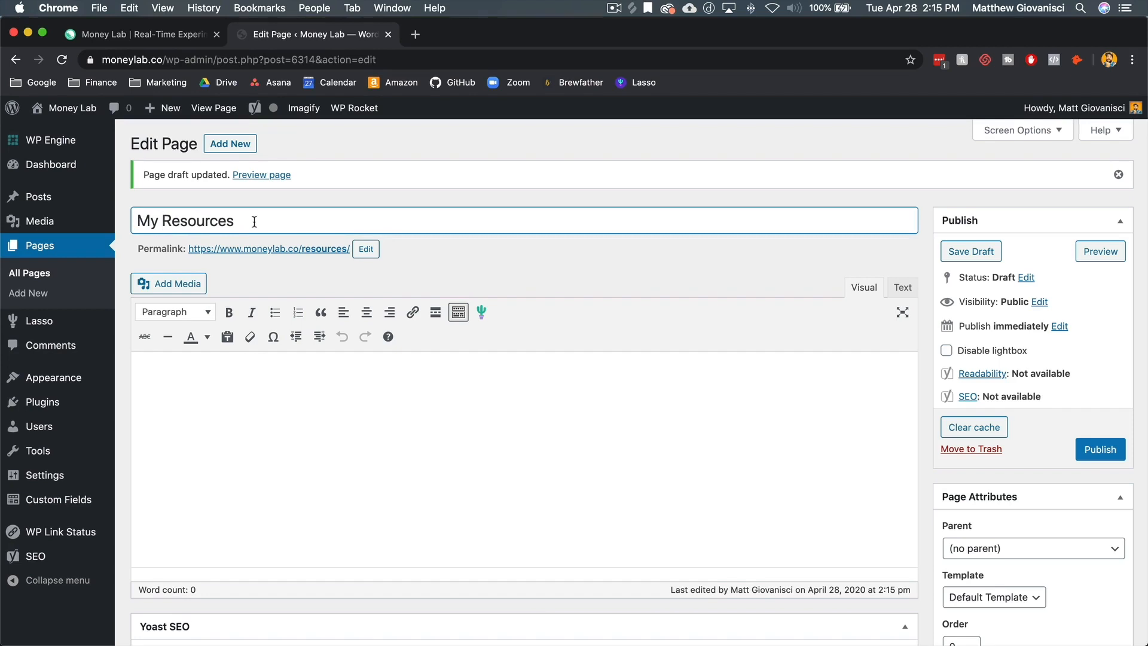
text( Page)
click(163, 222)
text(Awesome)
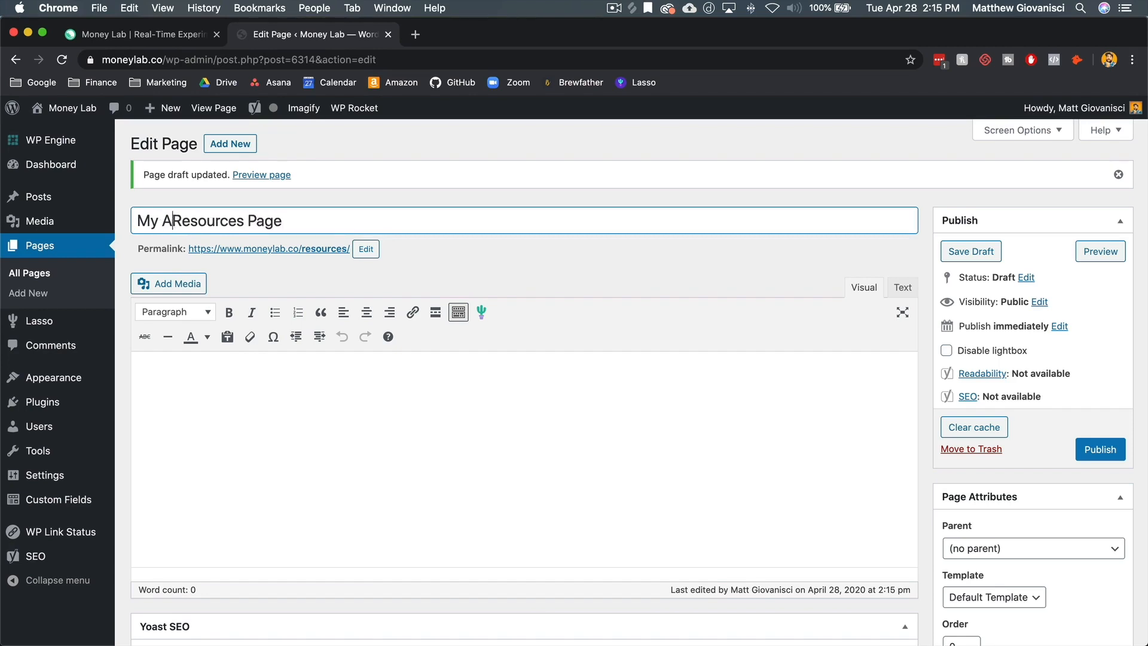
Write the page's intro line: "Here's a list of my favorite tools and even my own products."
click(483, 440)
text(Here's a list of )
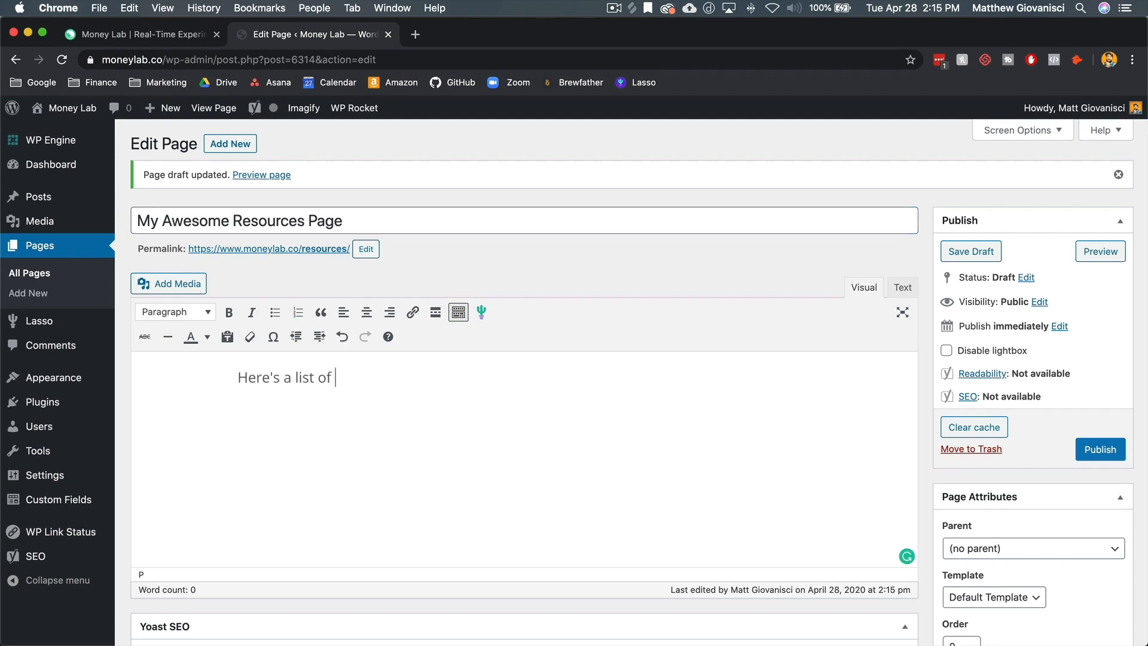
text(my favorite tools )
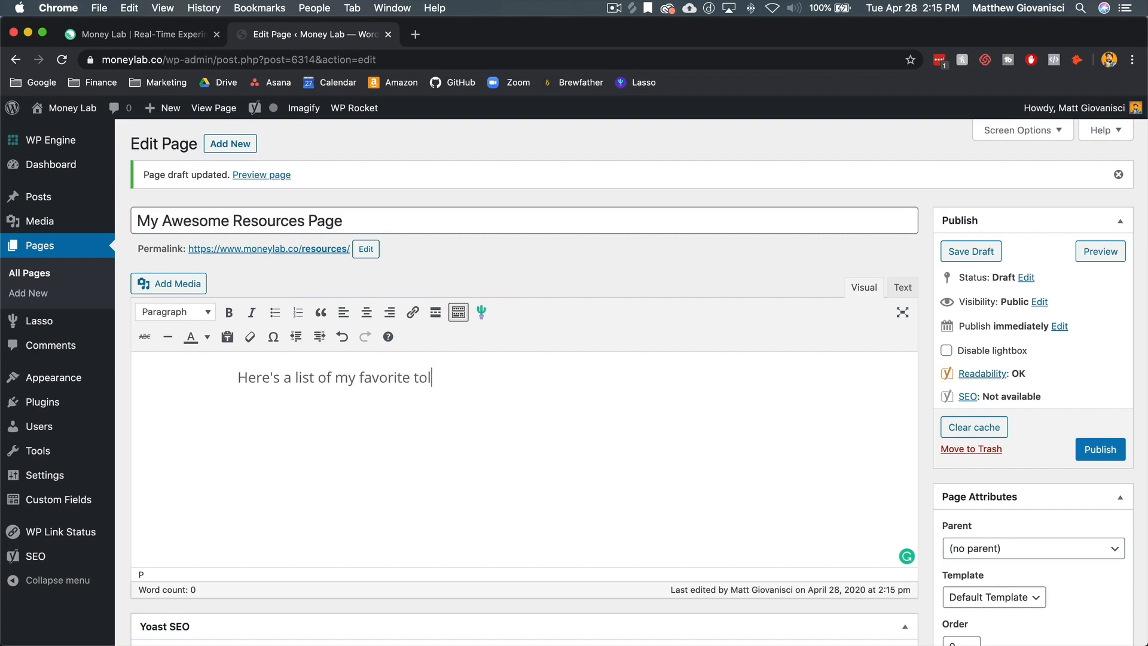
text(and even my own products. )
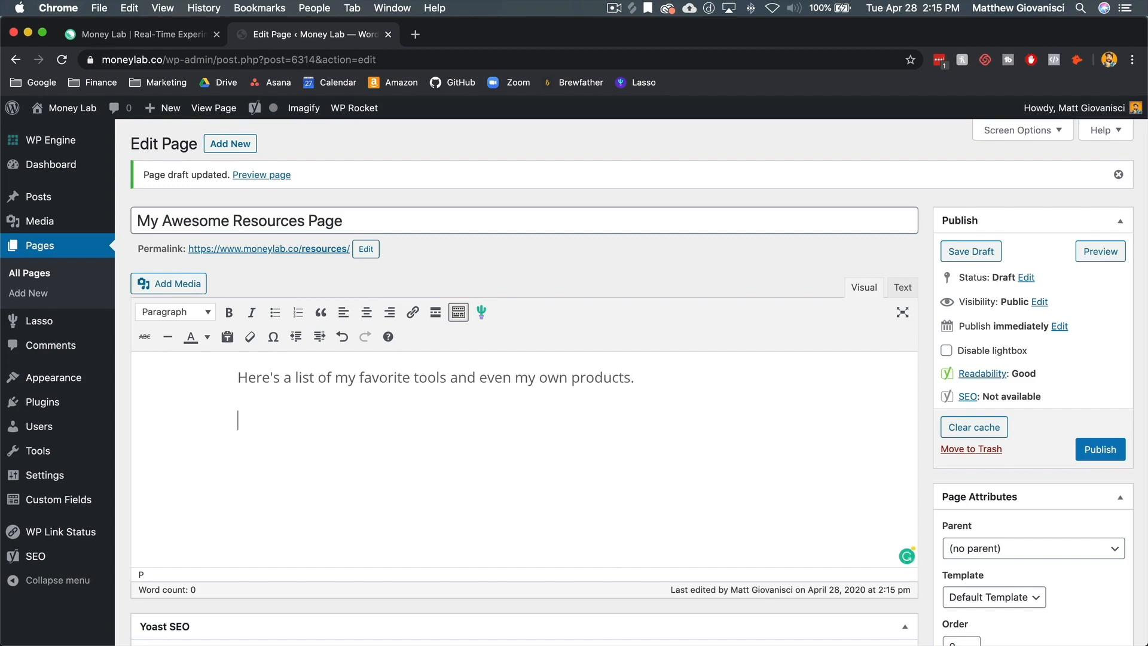
Add two separate lines below the intro reading "My Favorite Tools" and "My Own Products"
text(My Favorite Tool)
key(BackSpace)
text(s)
key(Return)
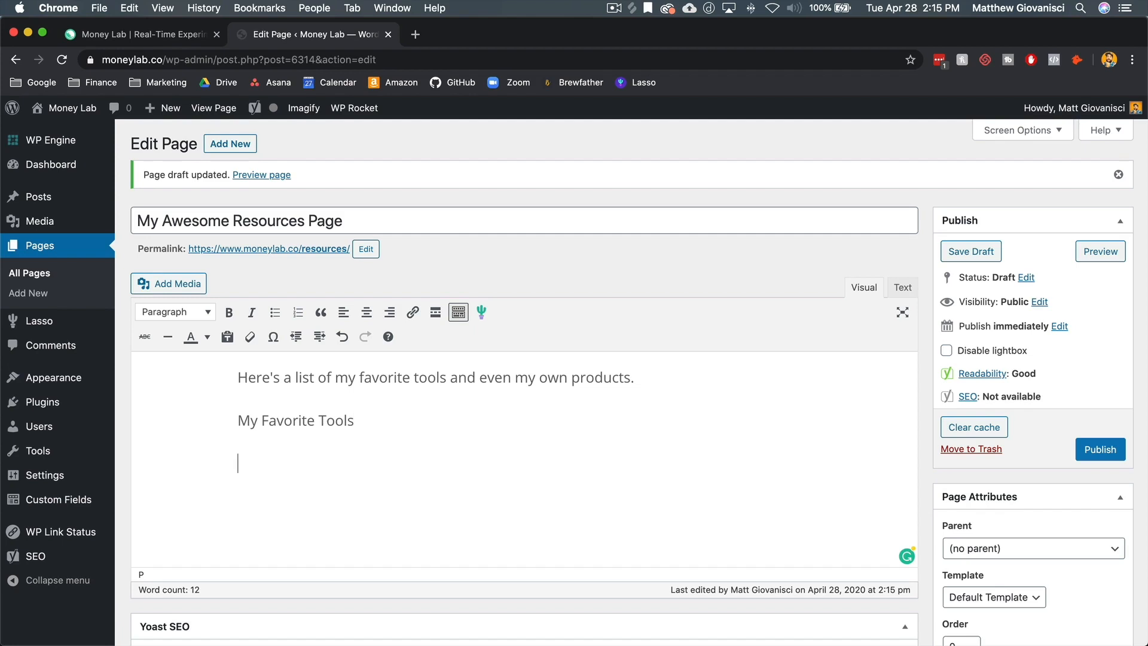
text(My Own Products)
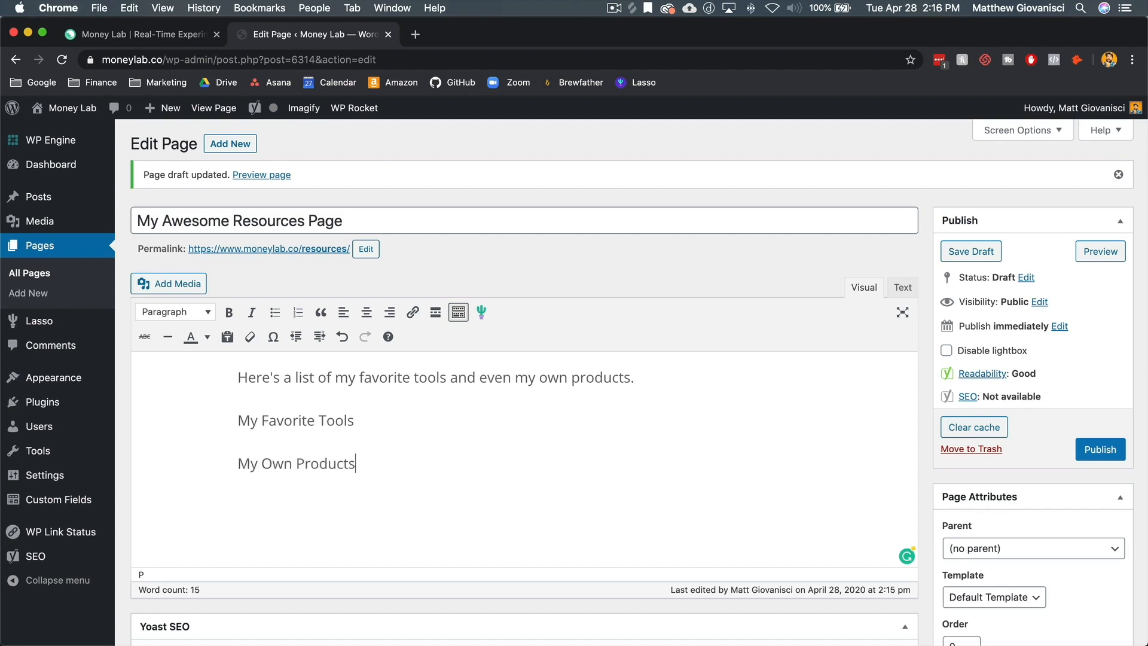
Format the "My Favorite Tools" line as Heading 2 and add an empty paragraph below it
drag(370, 423, 208, 416)
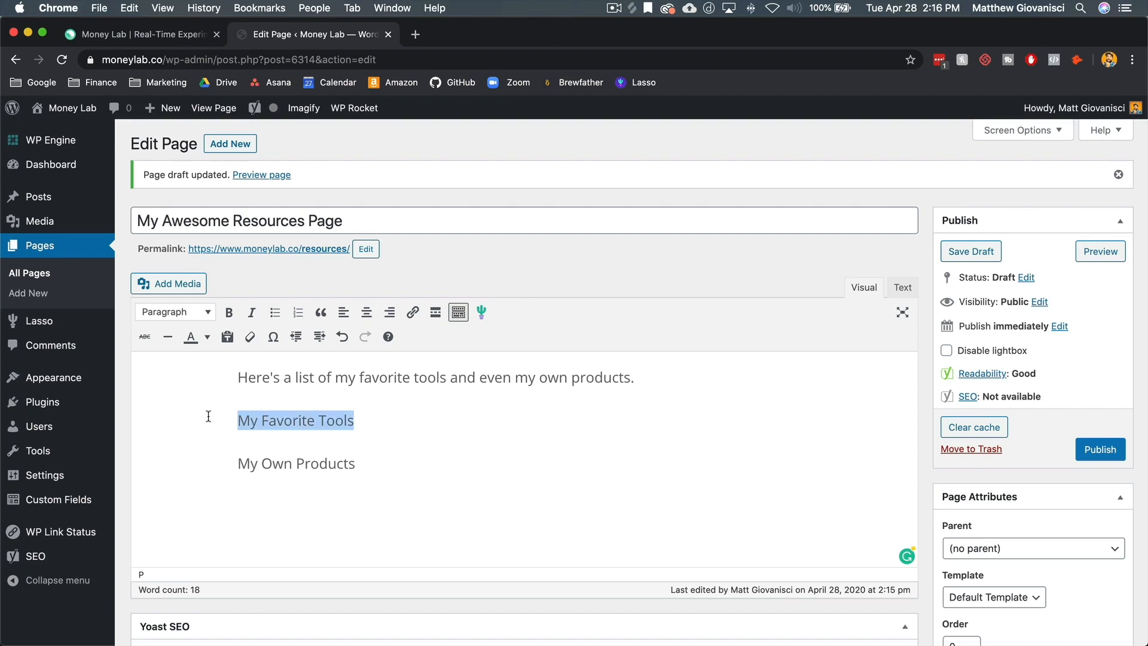
click(178, 308)
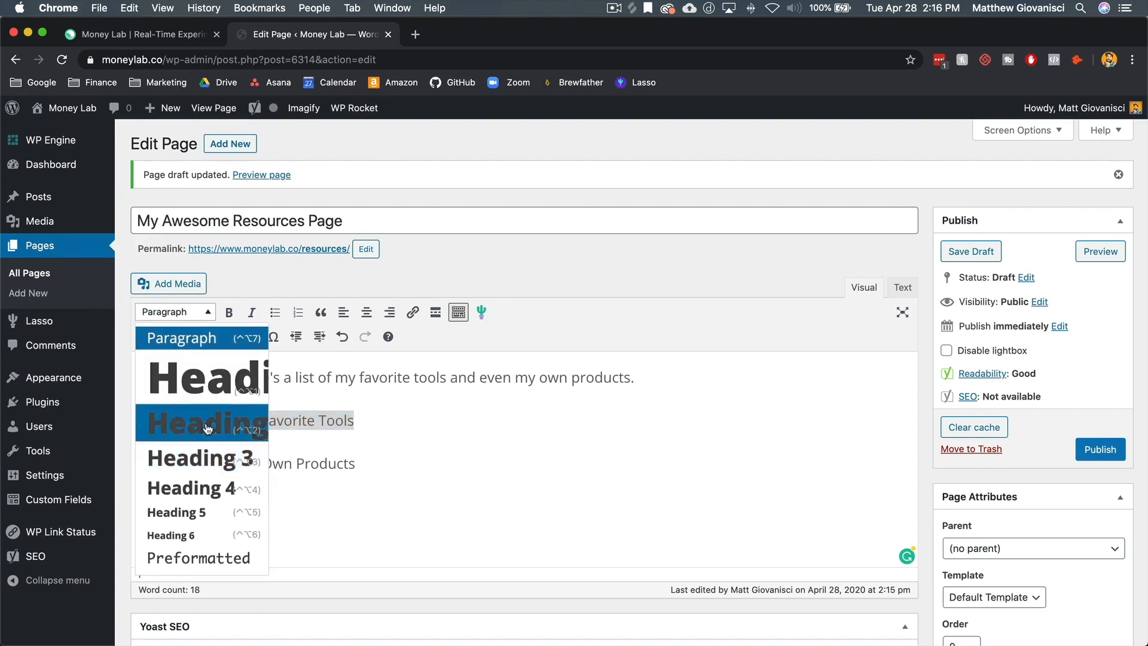
click(207, 423)
click(500, 448)
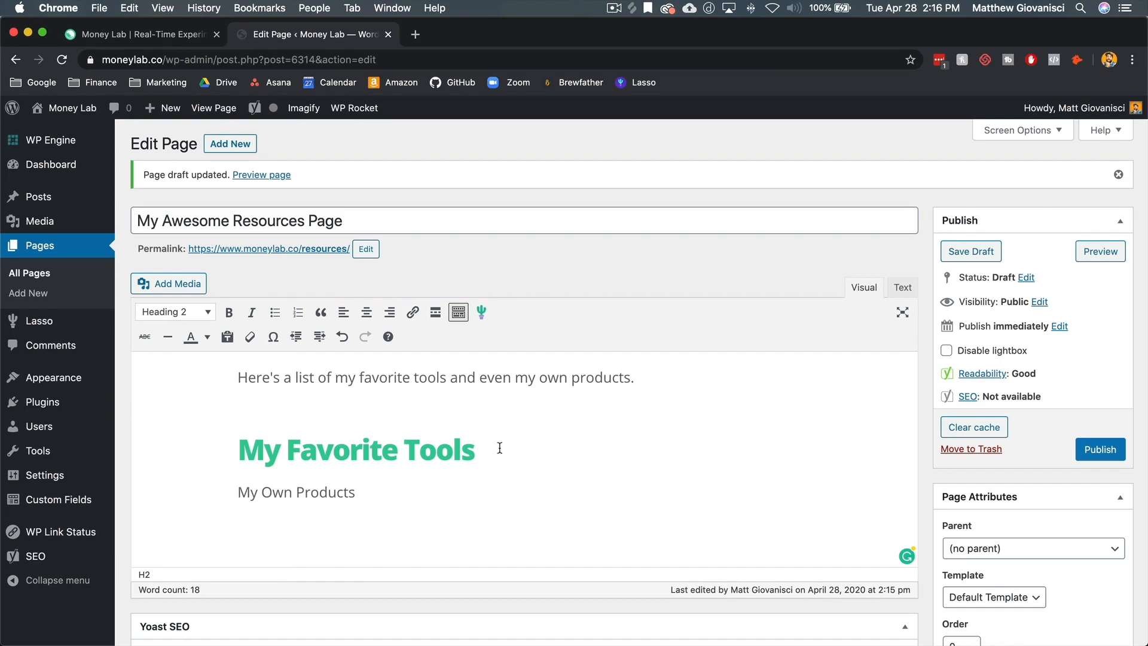
key(Return)
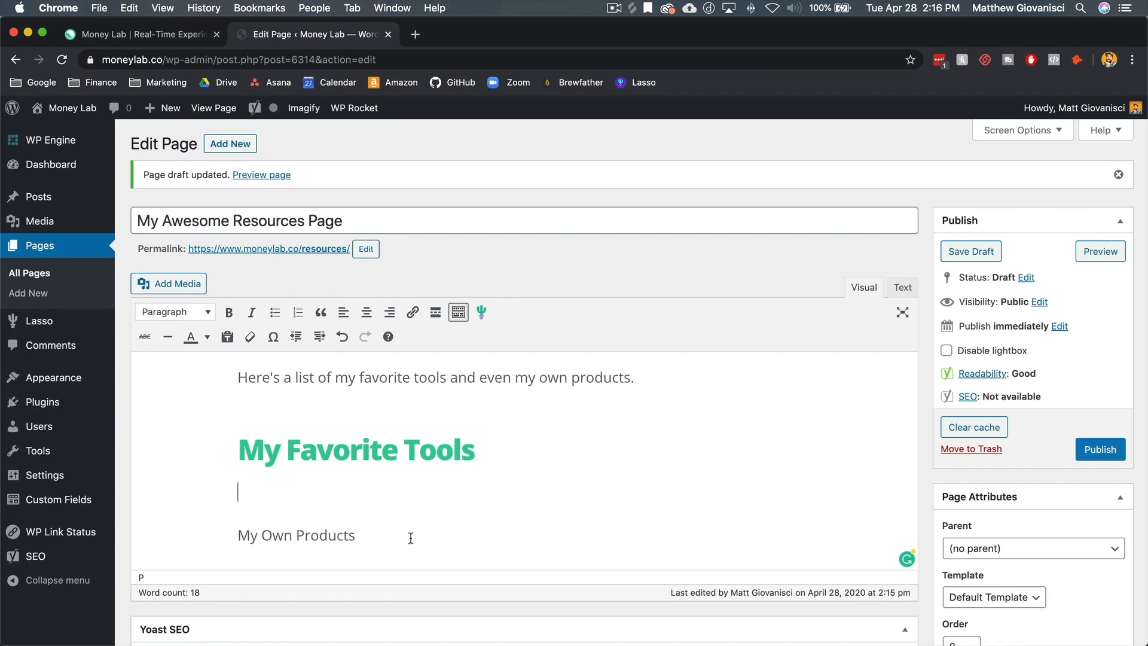
Format the "My Own Products" line as Heading 2
drag(357, 537, 220, 541)
click(173, 313)
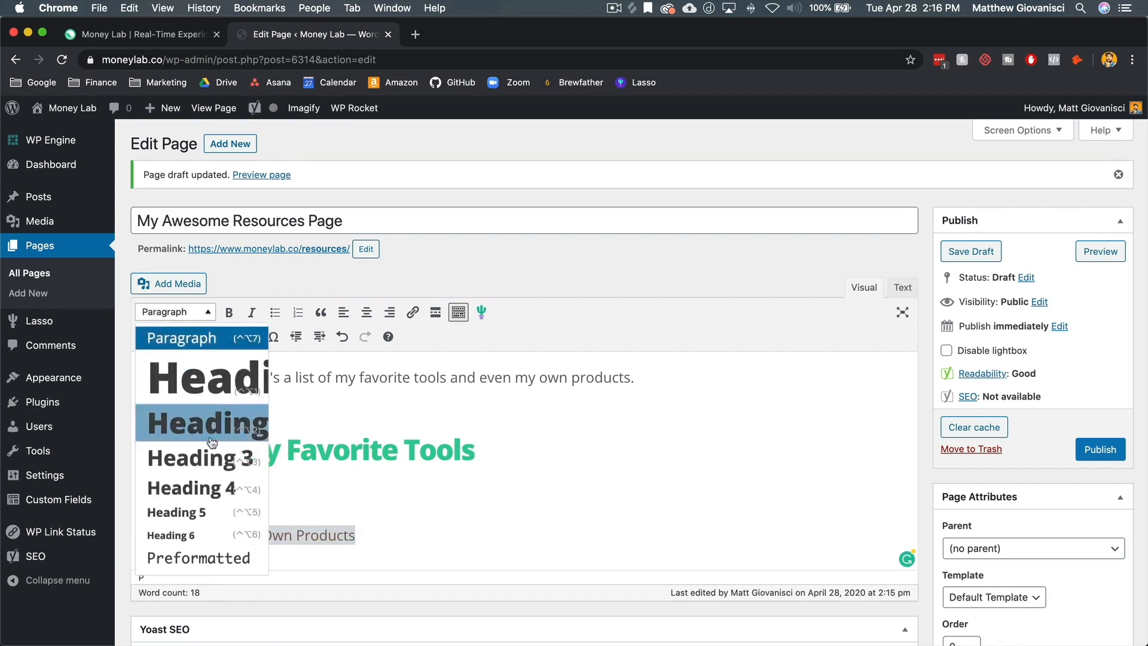
click(205, 436)
Insert a Lasso grid display of the Favorite Tools group in the empty paragraph under the "My Favorite Tools" heading
scroll(506, 520, down, 3)
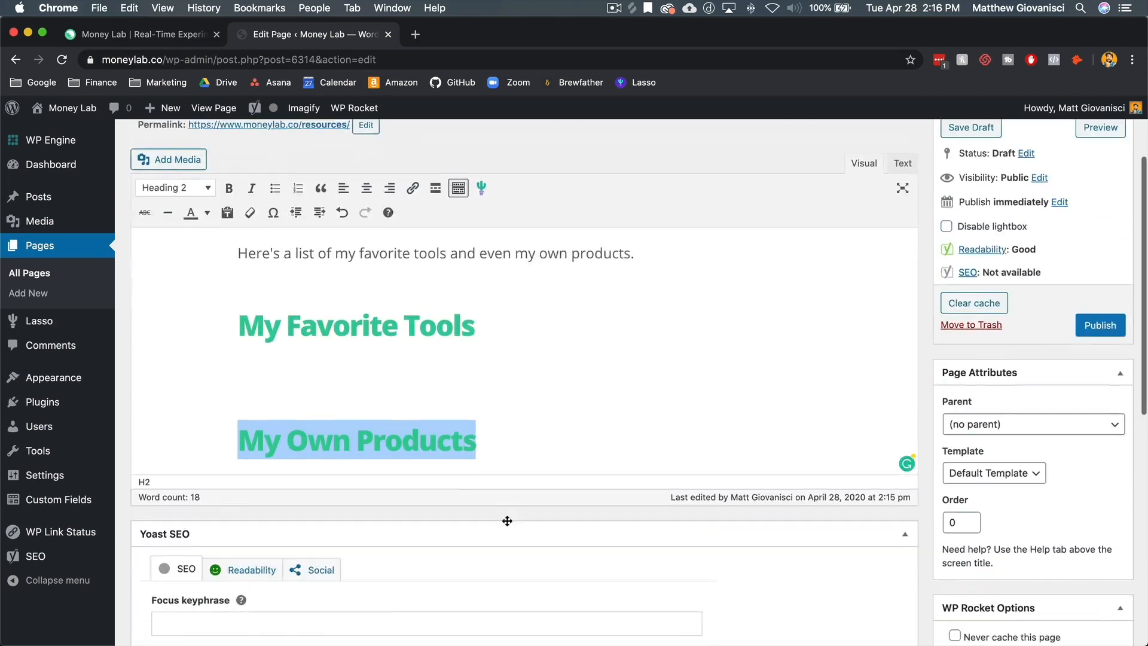
scroll(479, 359, up, 1)
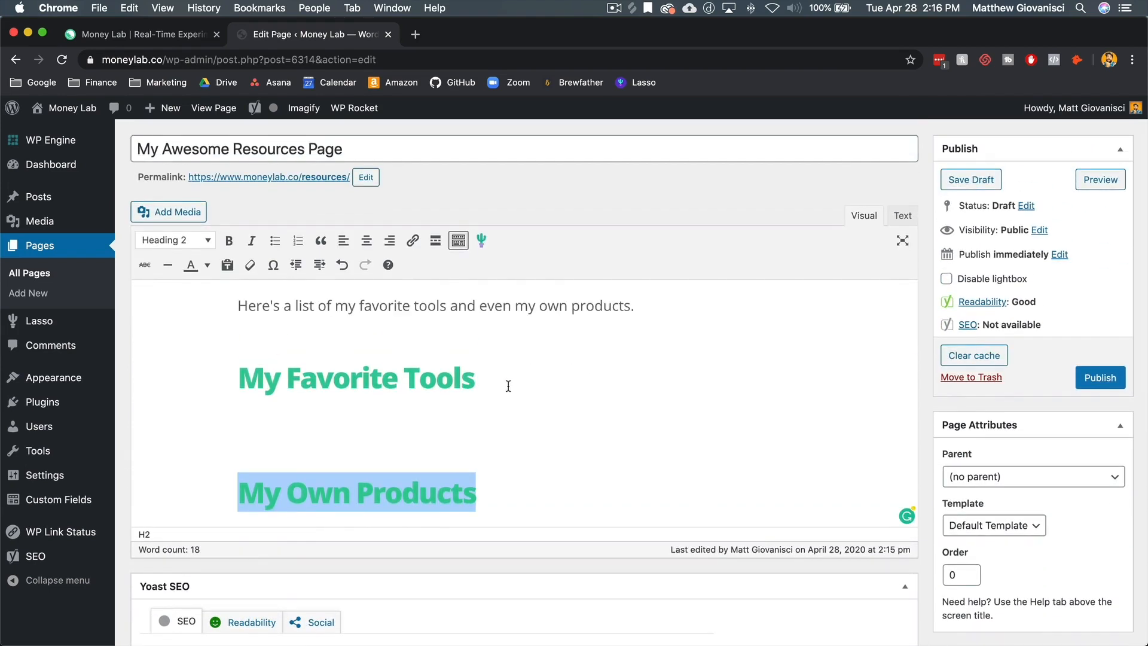
click(483, 347)
click(459, 431)
click(473, 411)
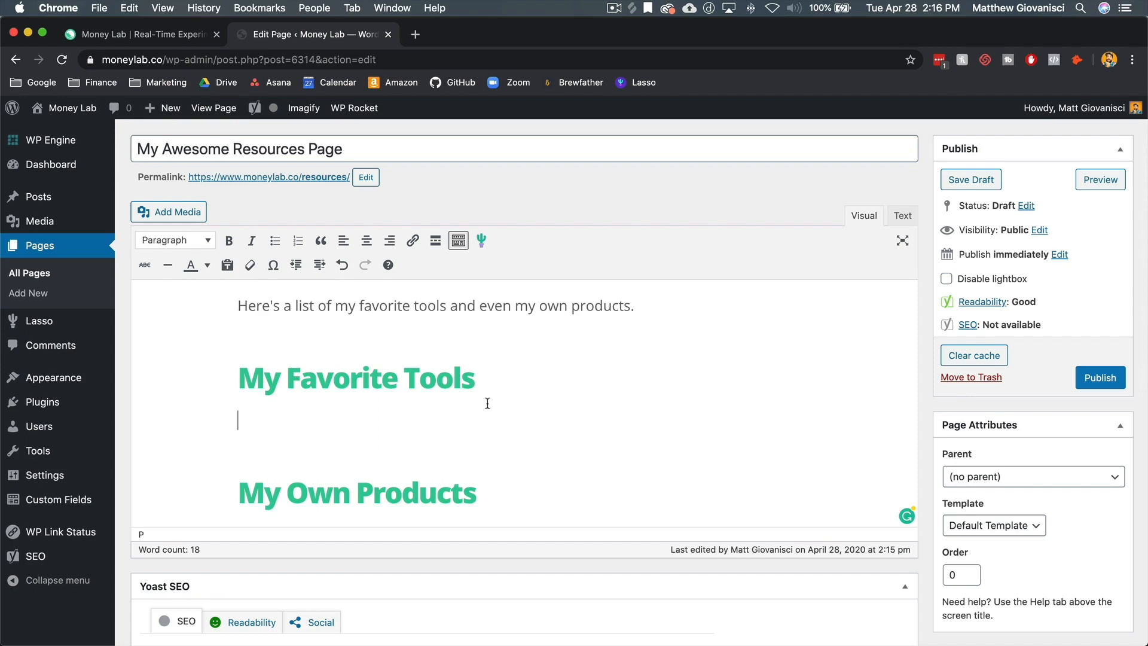
scroll(483, 244, down, 1)
scroll(483, 247, down, 1)
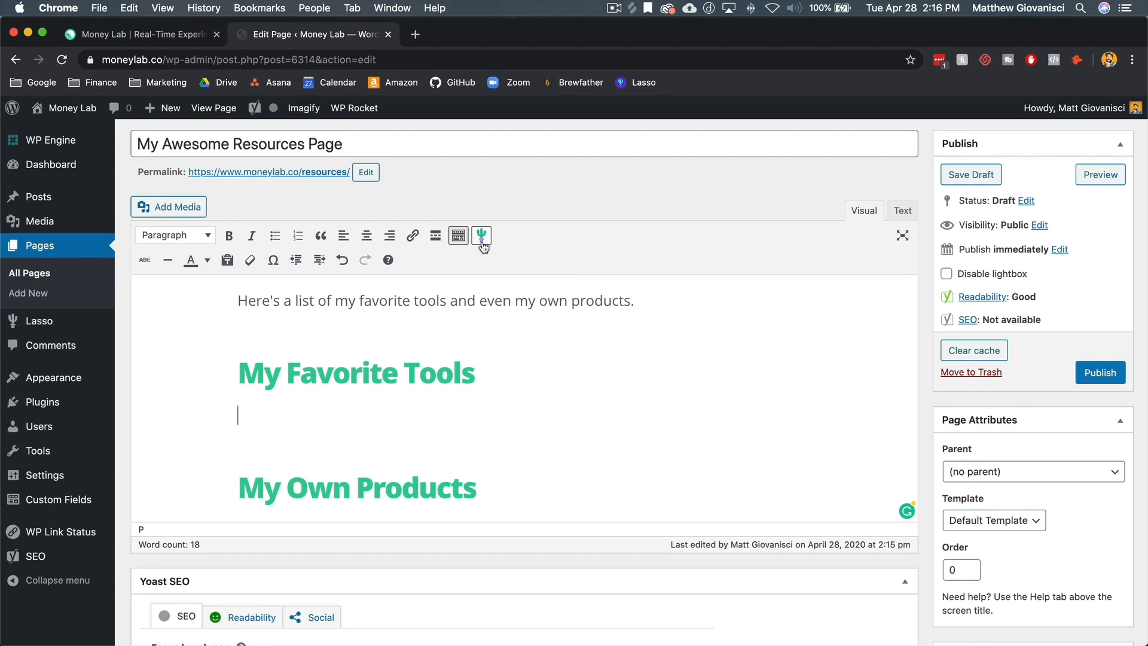
click(482, 235)
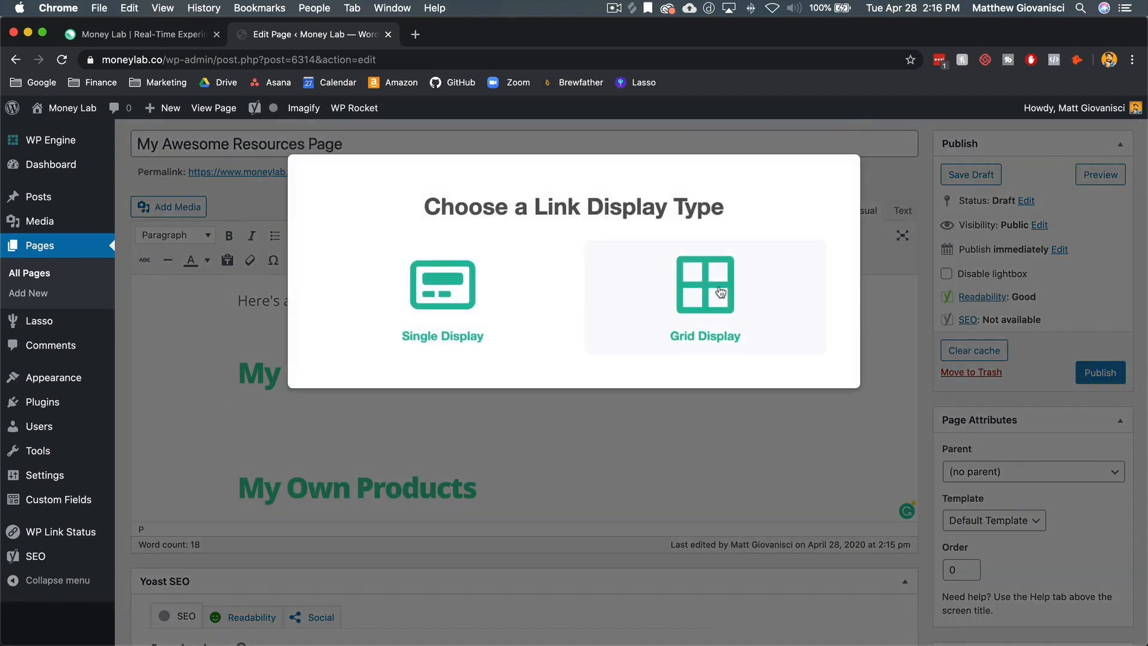
click(718, 287)
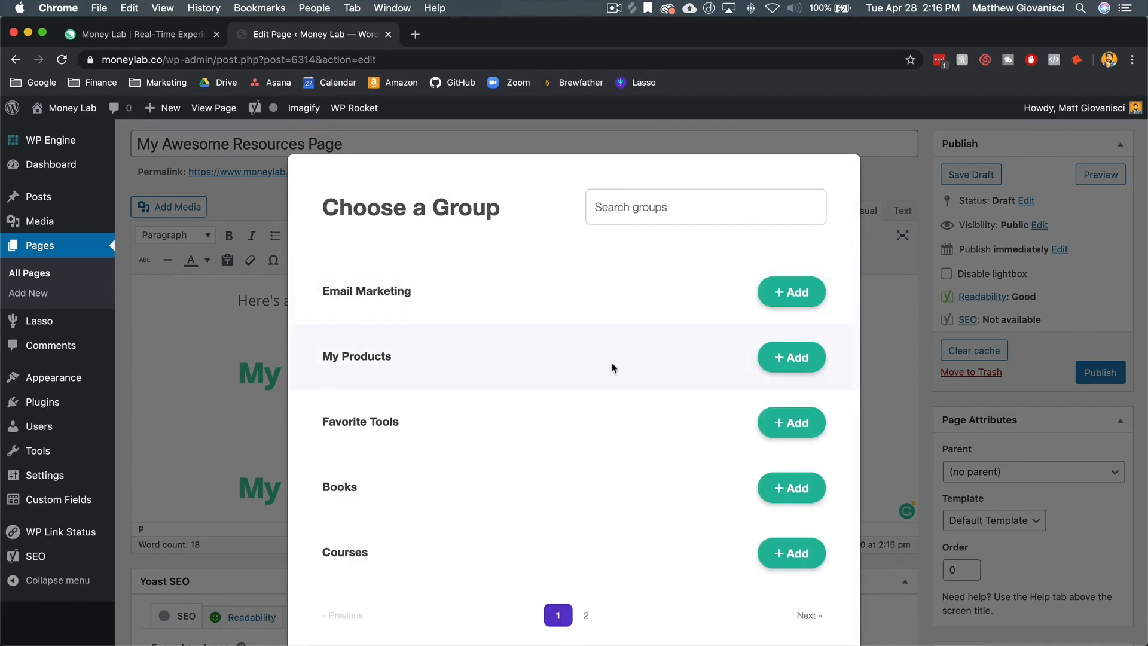
click(794, 424)
Insert a Lasso grid display of the My Products group under the "My Own Products" heading and publish the page
scroll(496, 426, down, 2)
click(510, 433)
key(Return)
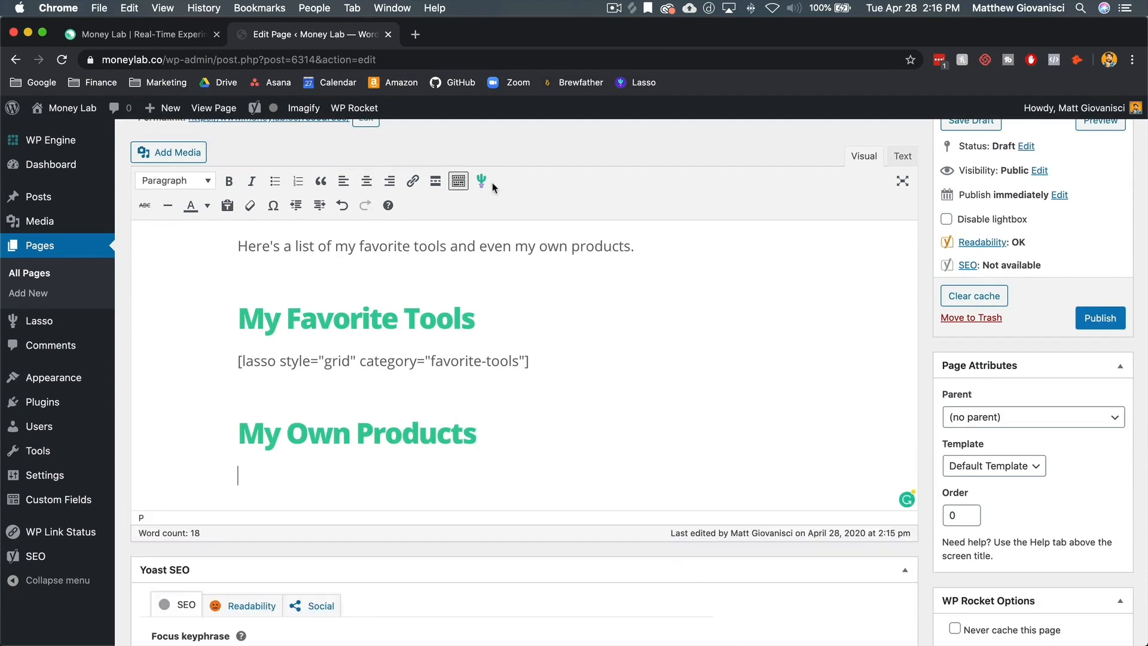
click(486, 181)
click(695, 293)
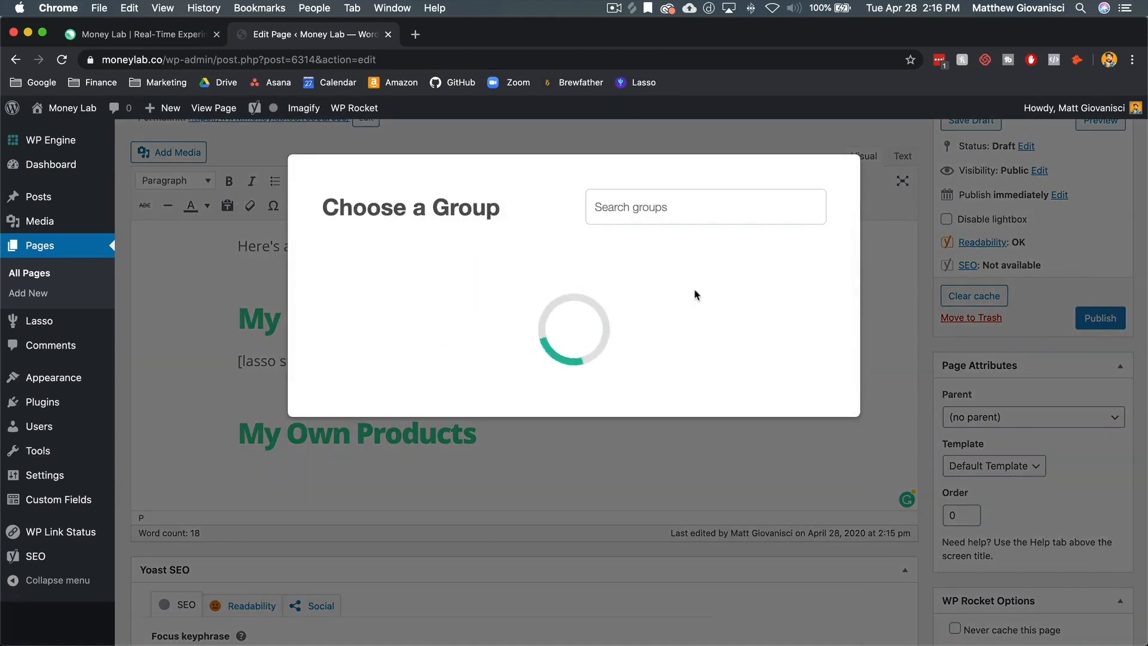
click(791, 356)
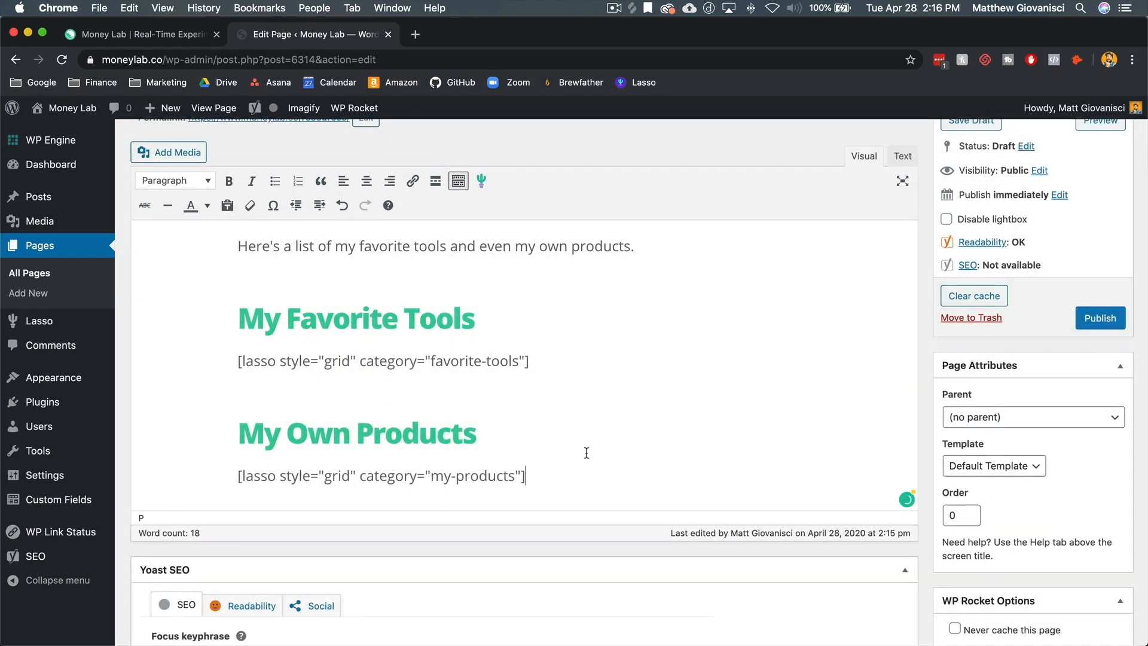
scroll(608, 458, up, 3)
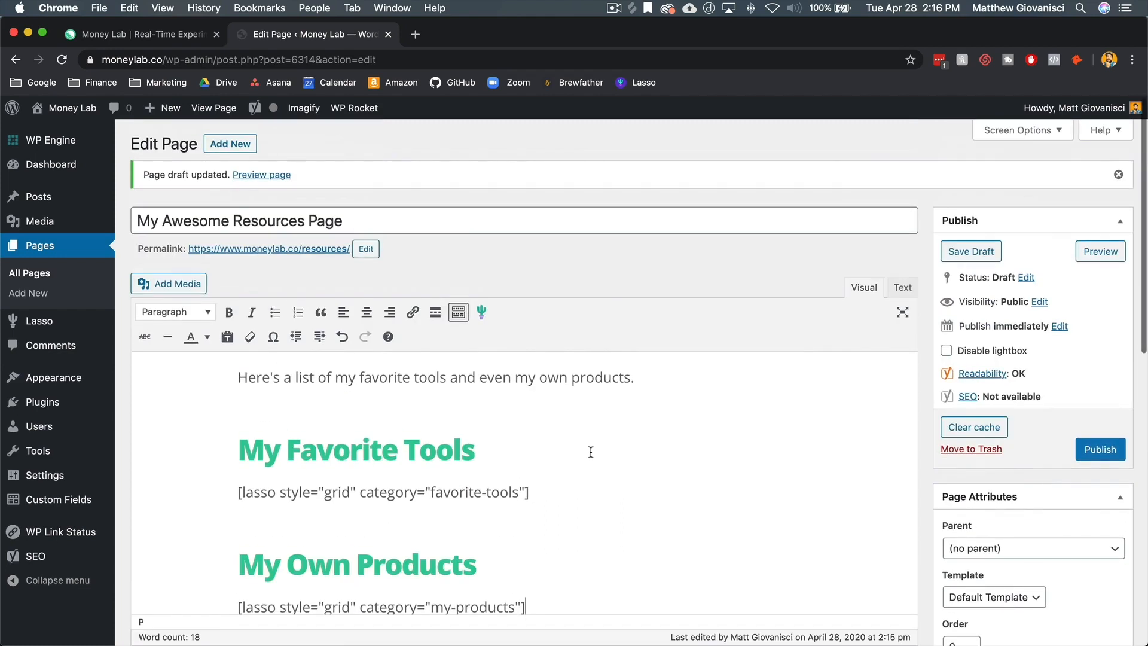
click(1107, 452)
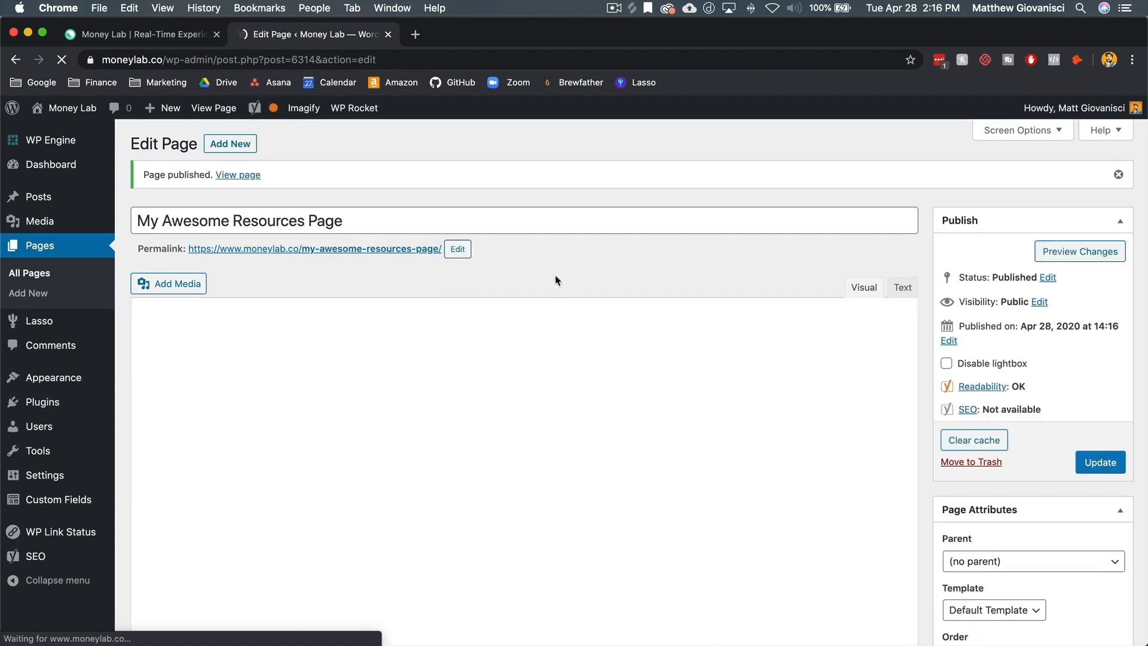
Shorten the page's permalink slug to "resources" and update the page
click(457, 245)
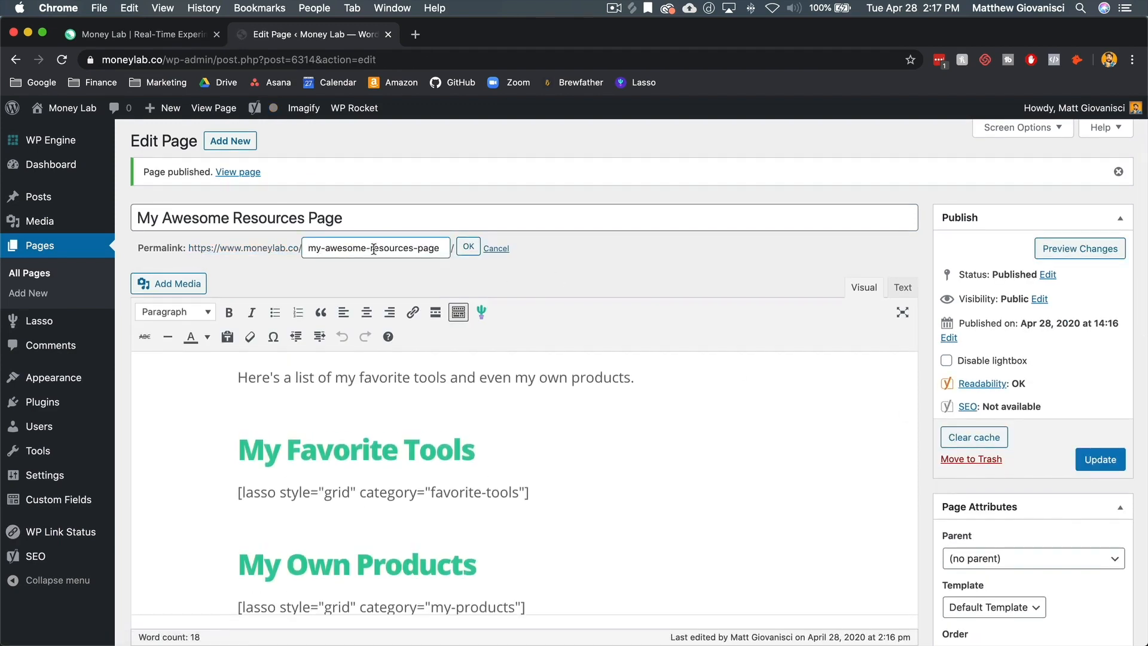
shift+click(372, 250)
key(BackSpace)
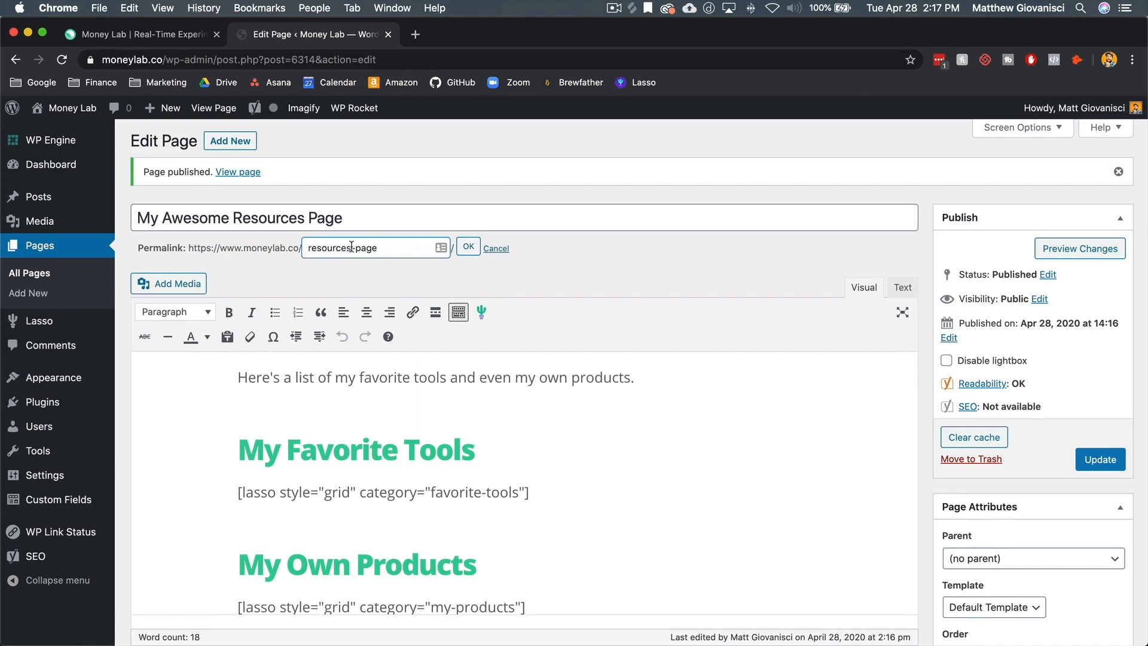
shift+click(386, 250)
key(BackSpace)
click(469, 247)
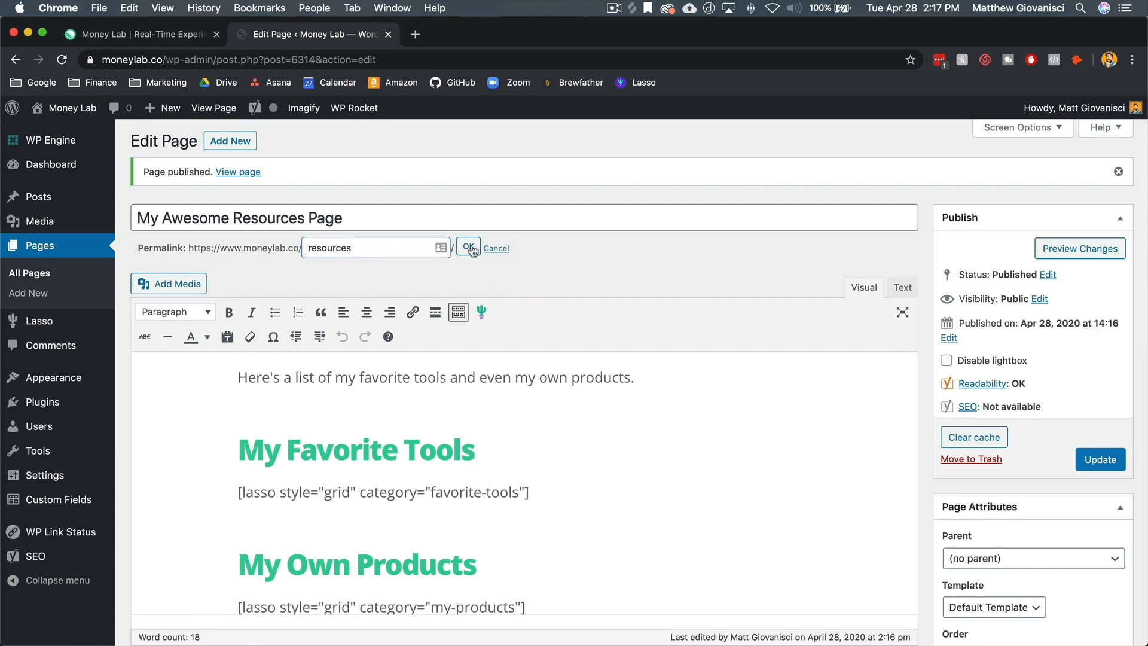
click(1112, 458)
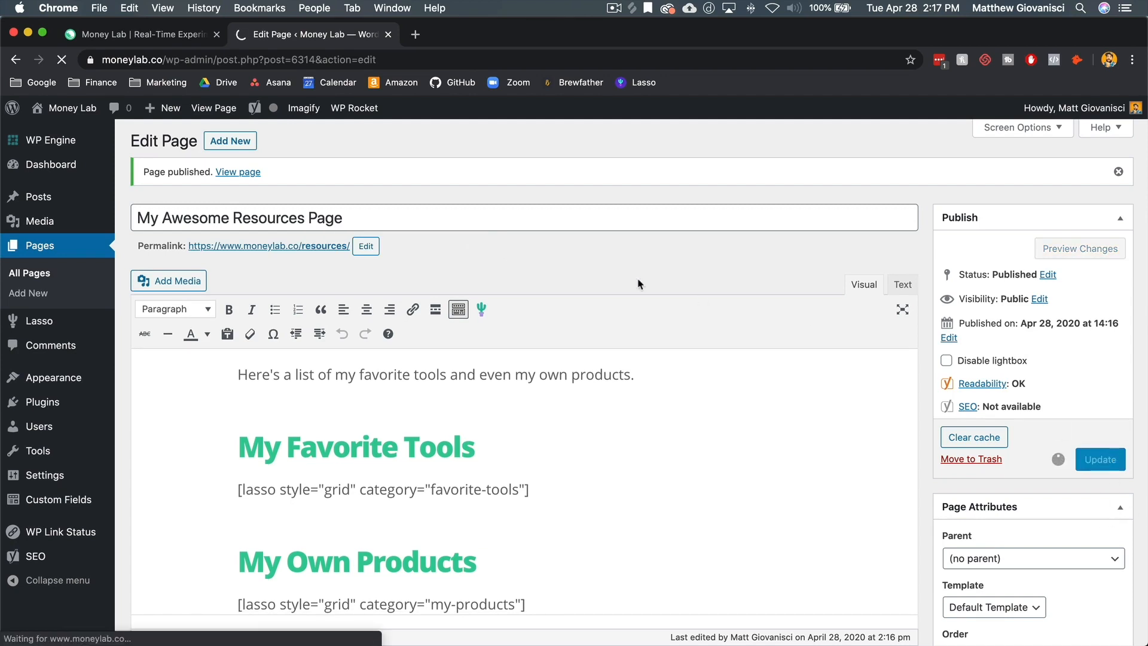
Open the published resources page in a new tab and review its favorite tools and own products grids
super+click(321, 250)
click(486, 41)
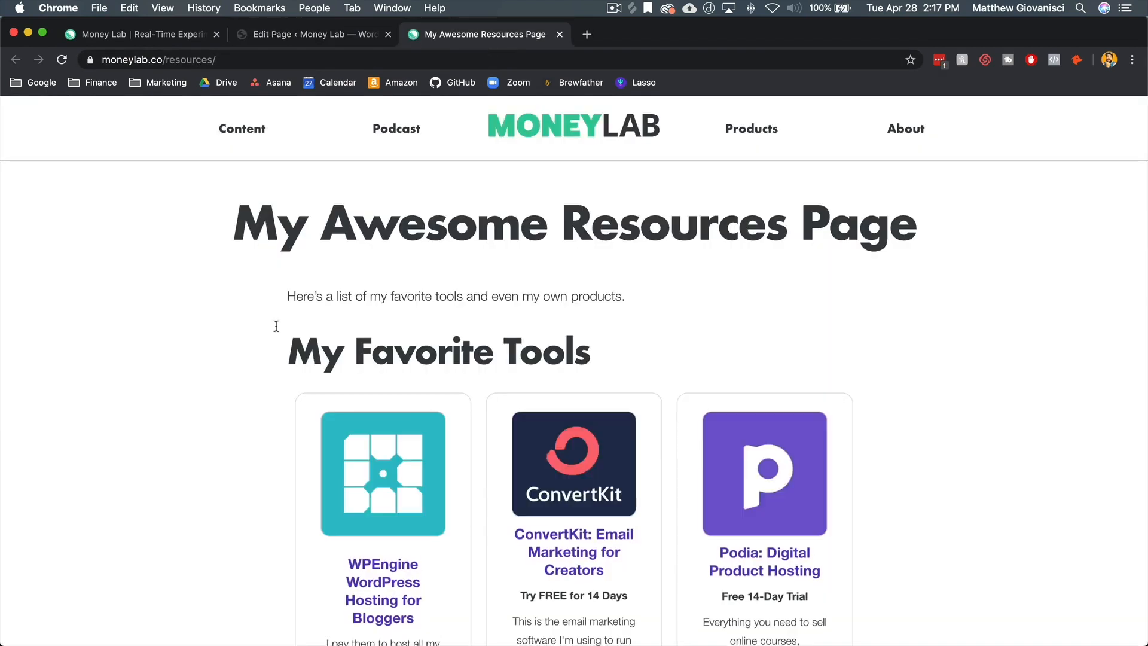
scroll(560, 295, down, 3)
scroll(560, 295, down, 15)
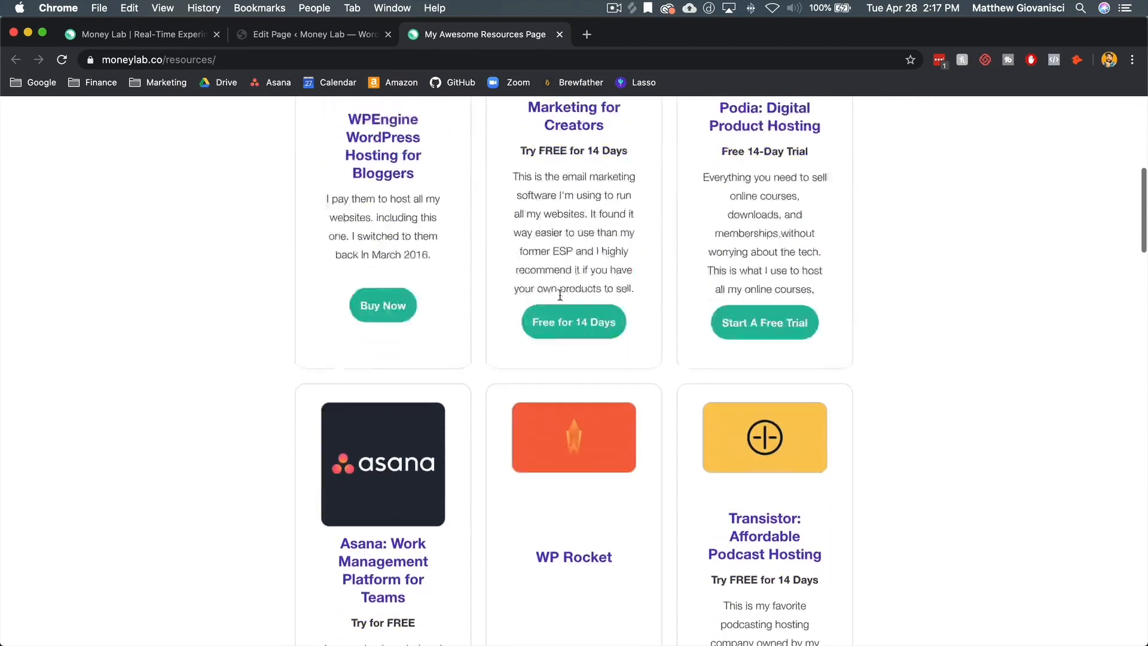
scroll(491, 373, down, 15)
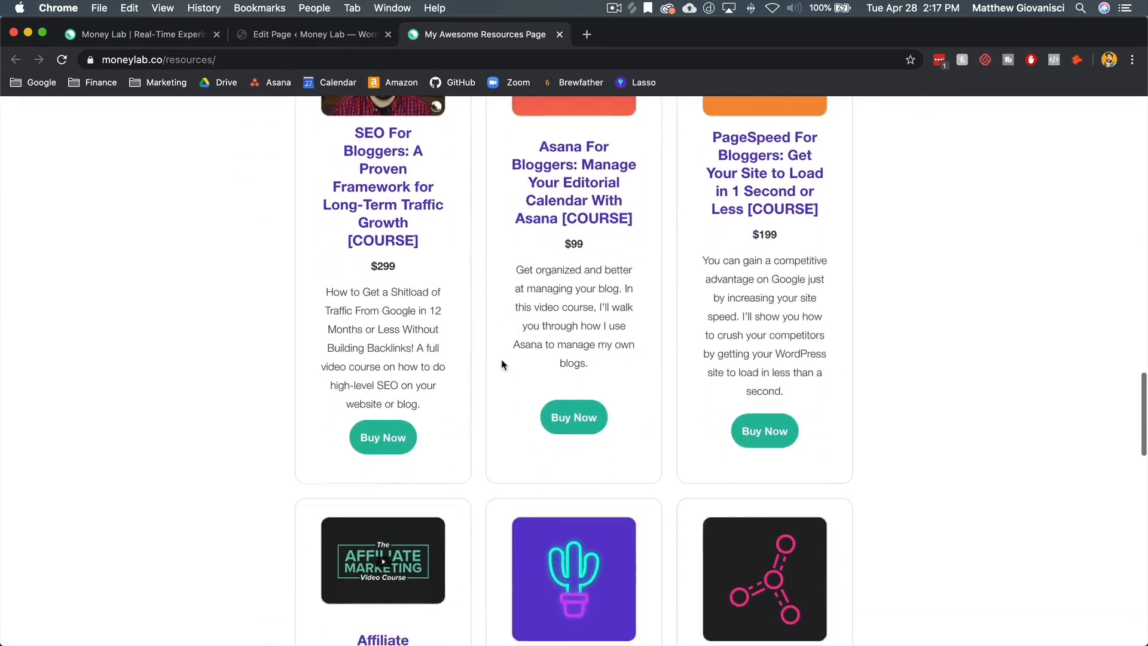
scroll(501, 365, up, 20)
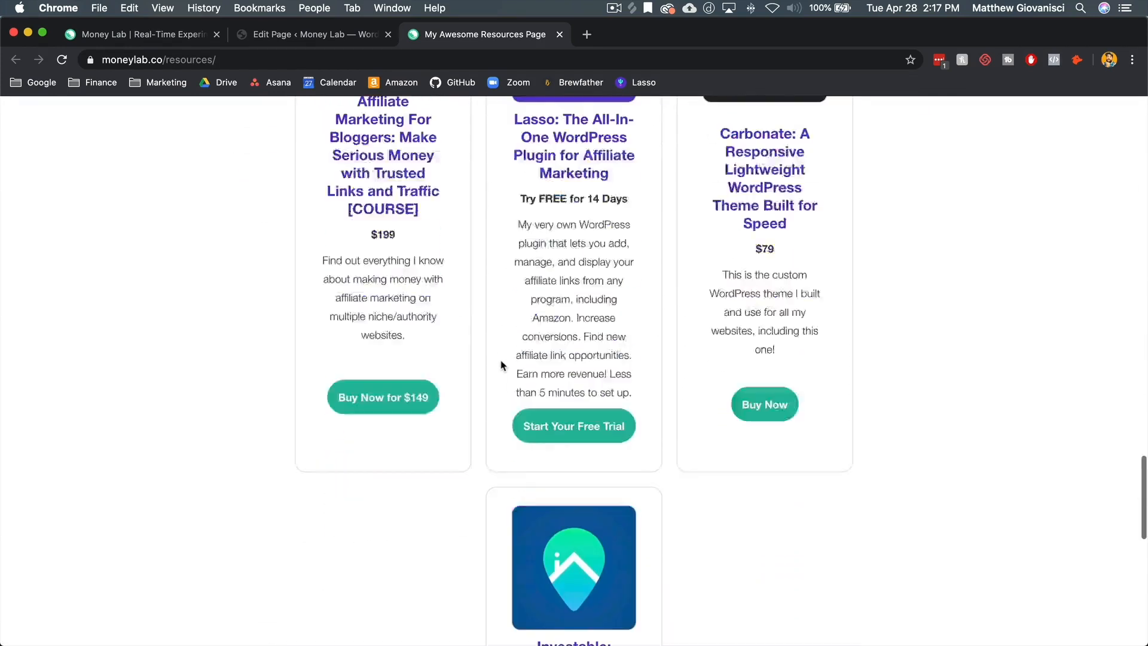
scroll(501, 366, up, 10)
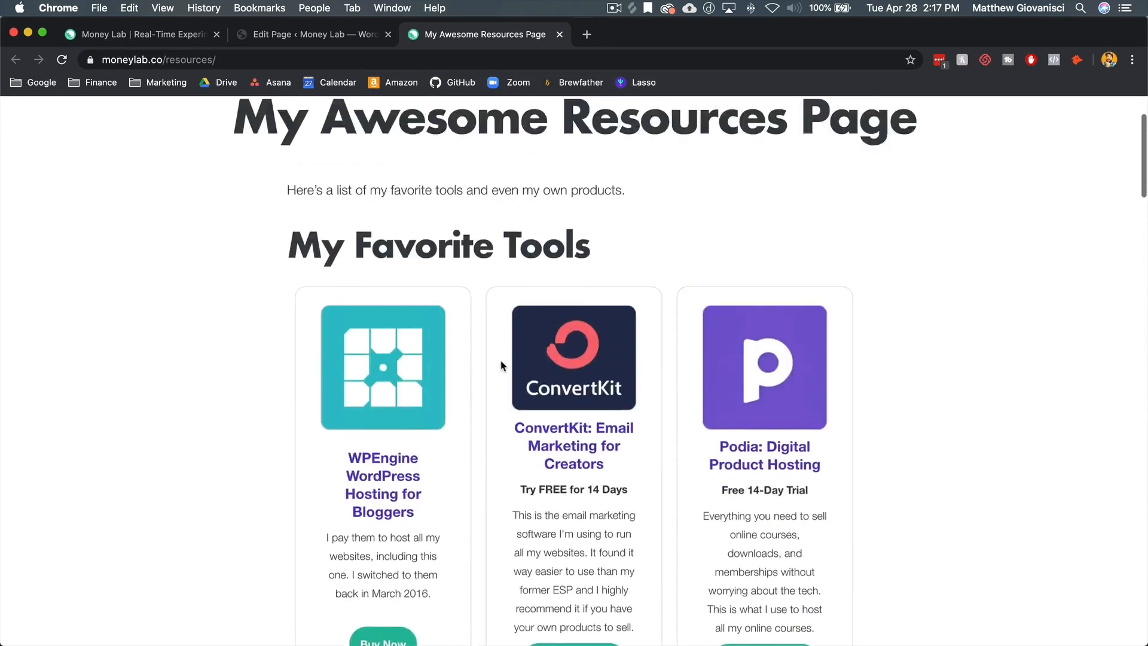
click(350, 34)
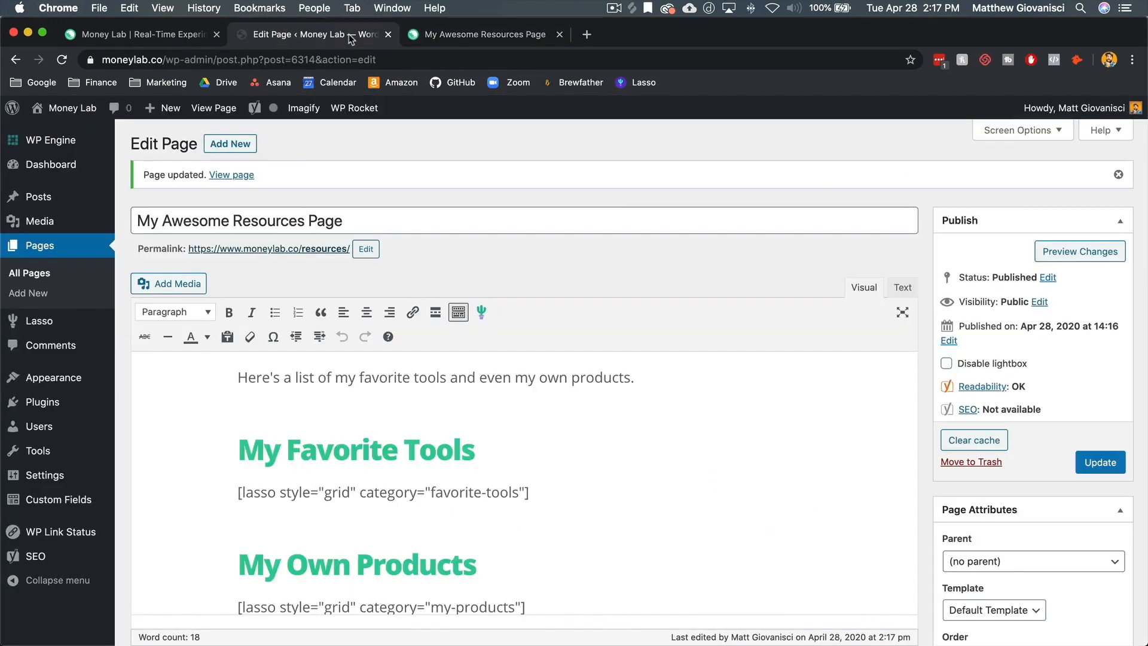
click(441, 36)
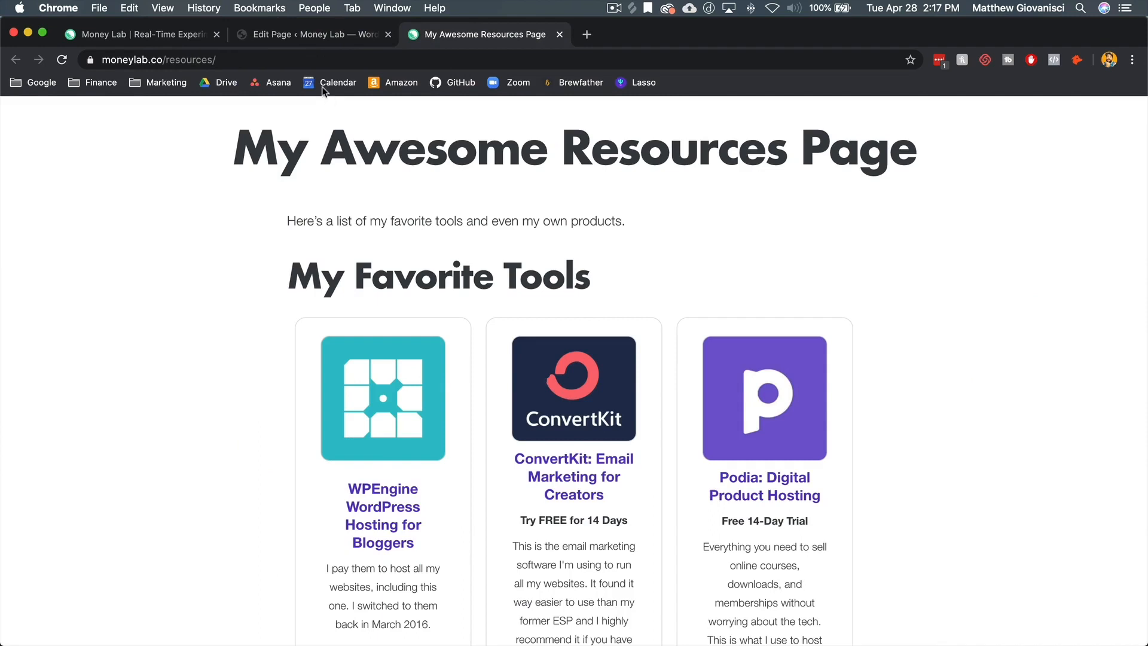
Return to the page editor and delete the favorite-tools Lasso shortcode under the "My Favorite Tools" heading
click(302, 34)
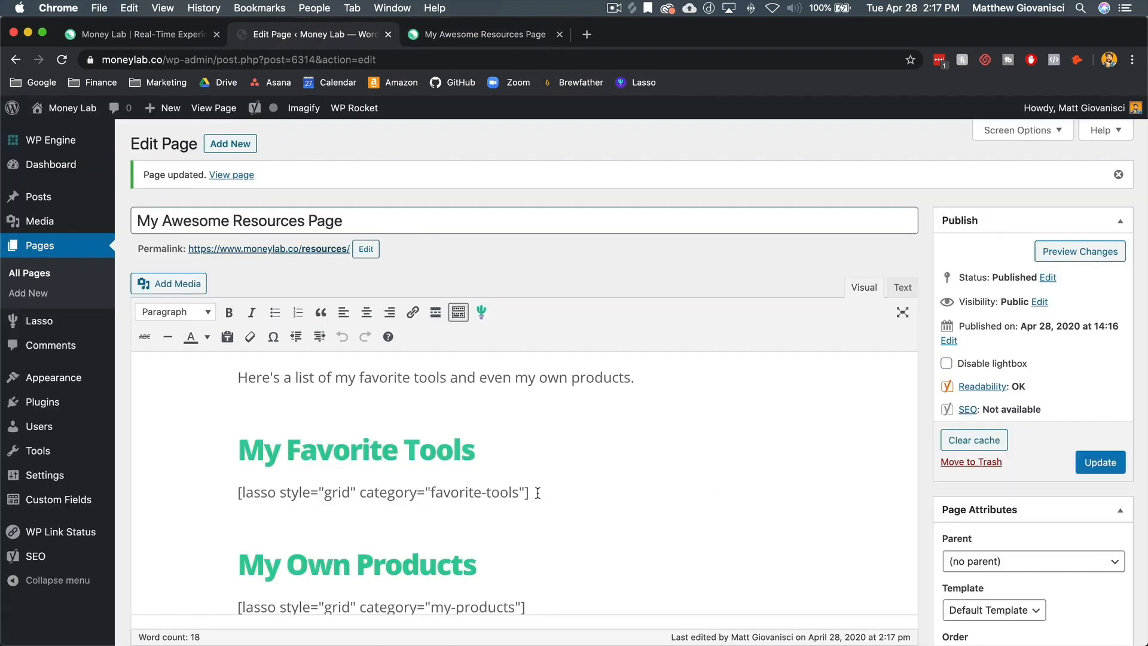
drag(537, 493, 228, 489)
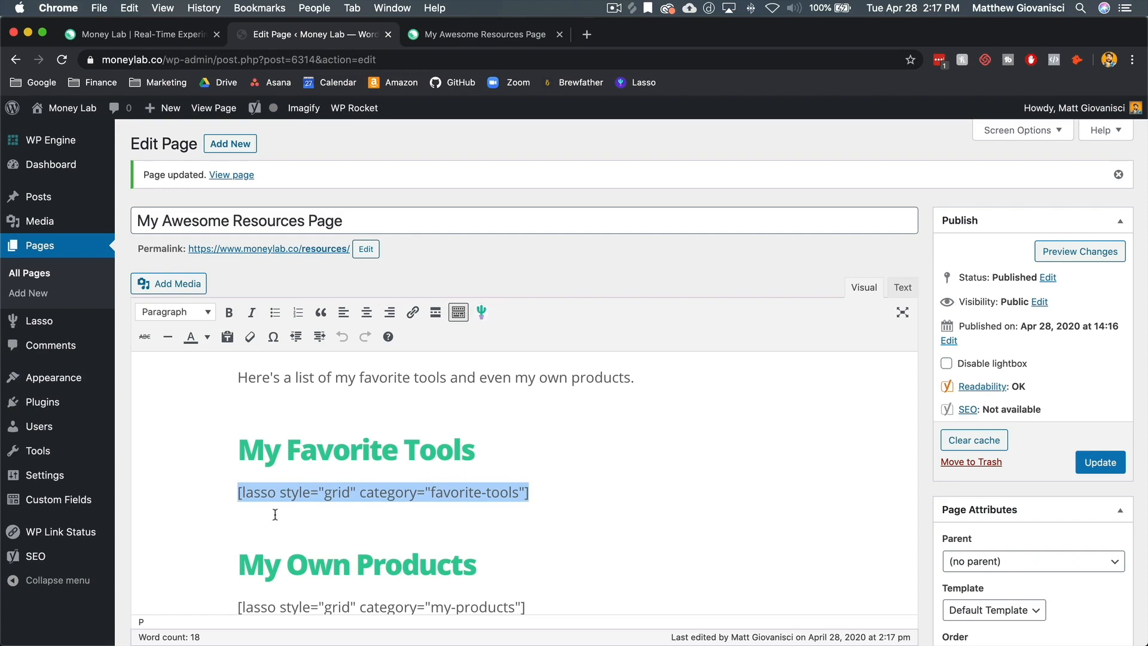
key(BackSpace)
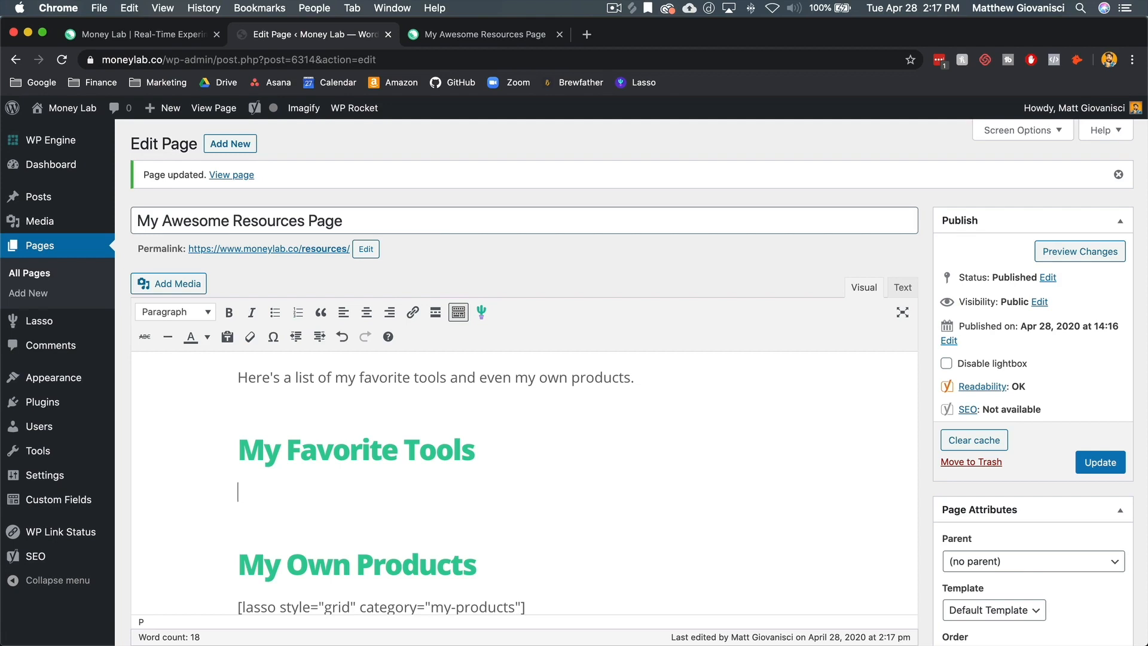
Write the start of a shortcode under the "My Favorite Tools" heading: [lasso style="grid" category="
text([lasso style="grid")
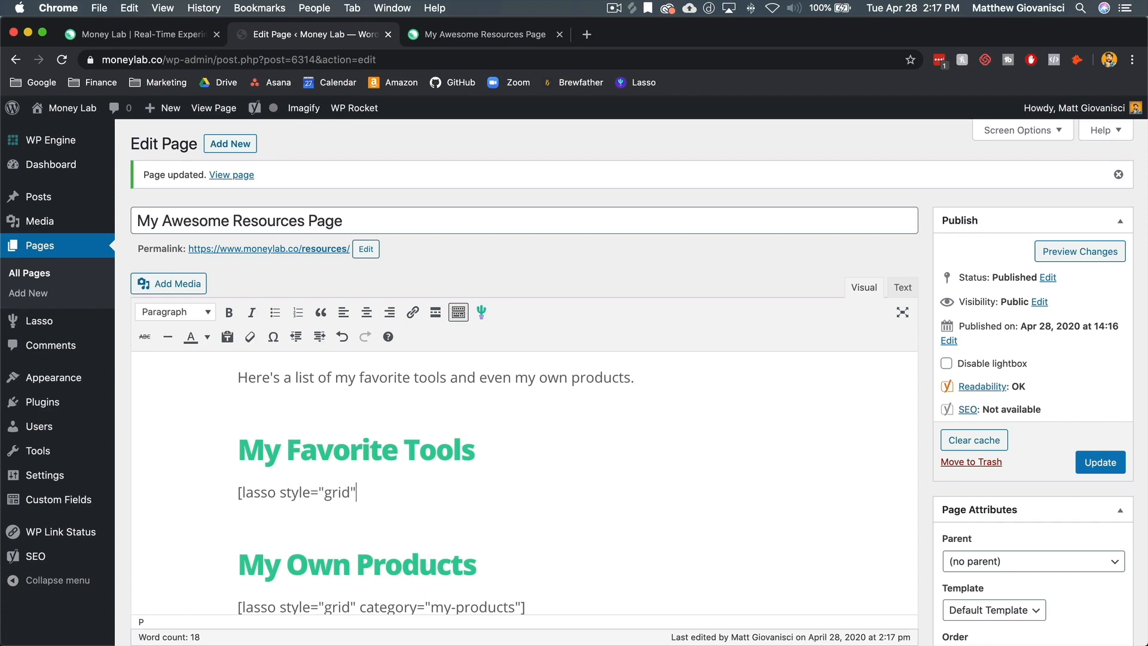
text( categories)
text(=)
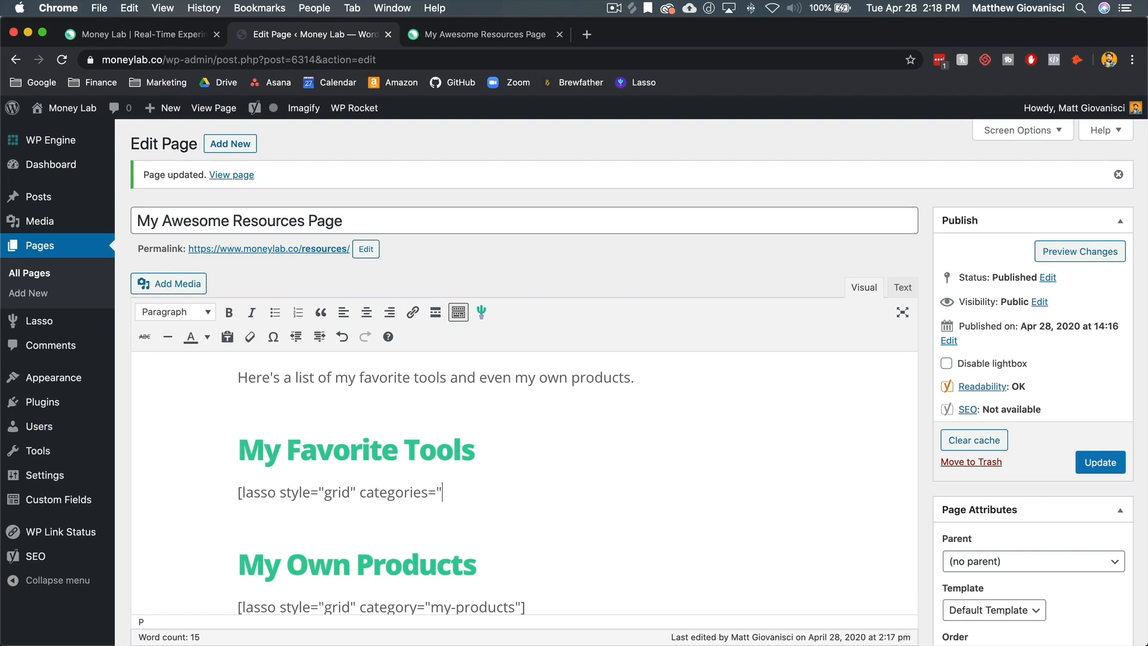
key(BackSpace)
key(BackSpace)
key(BackSpace)
text(y=")
Open the Lasso groups in a new tab and copy the slug of the Favorite Tools group
super+click(39, 326)
click(659, 37)
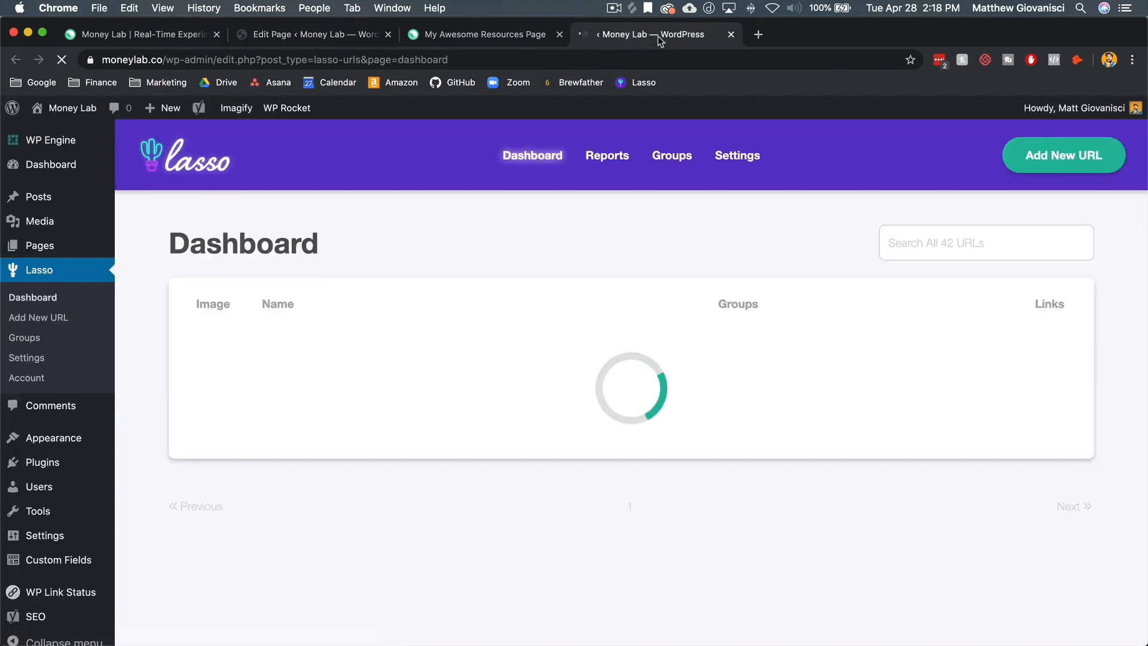
click(672, 157)
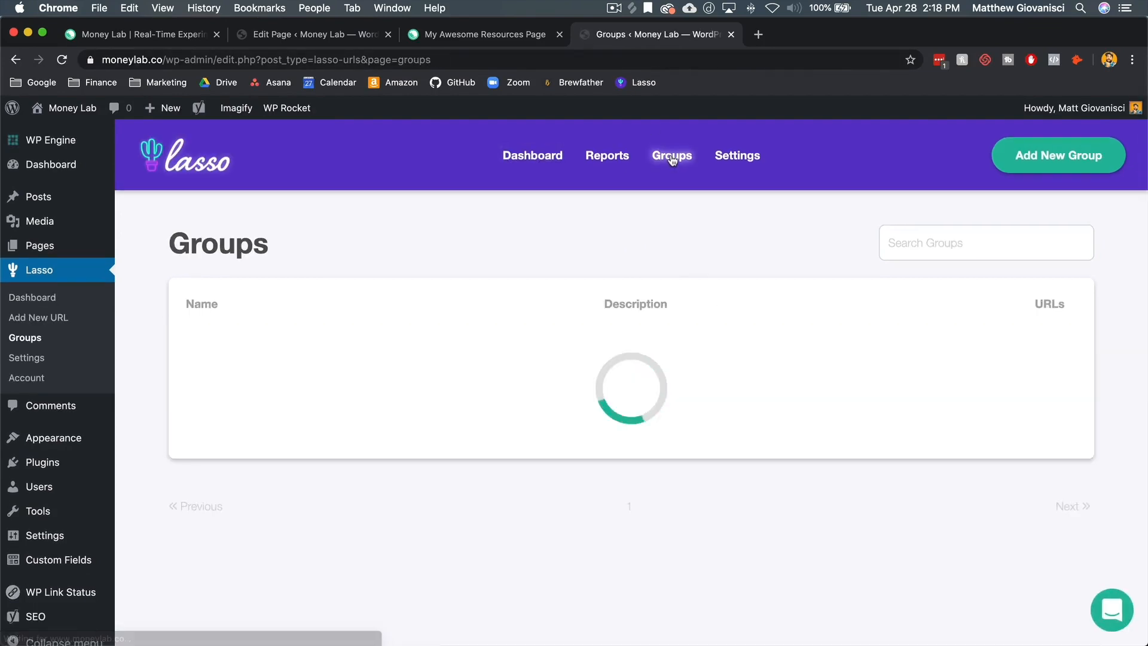
click(248, 463)
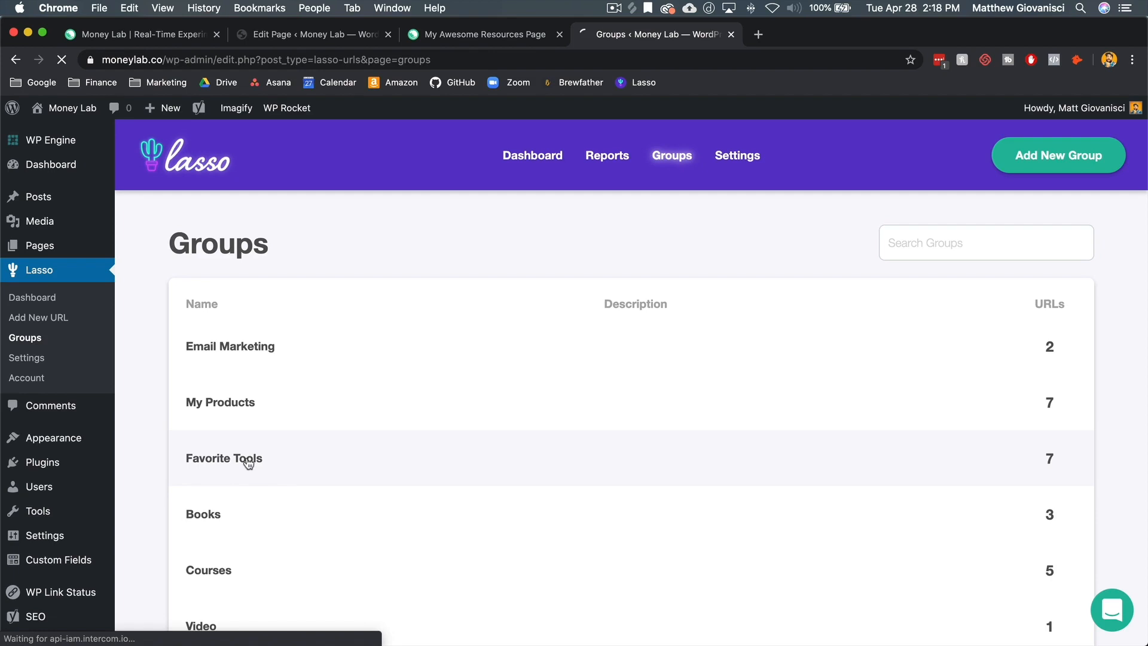
drag(284, 428, 205, 428)
key(super+c)
Return to the page editor and complete the shortcode with category="favorite-tools" and its closing bracket
click(493, 36)
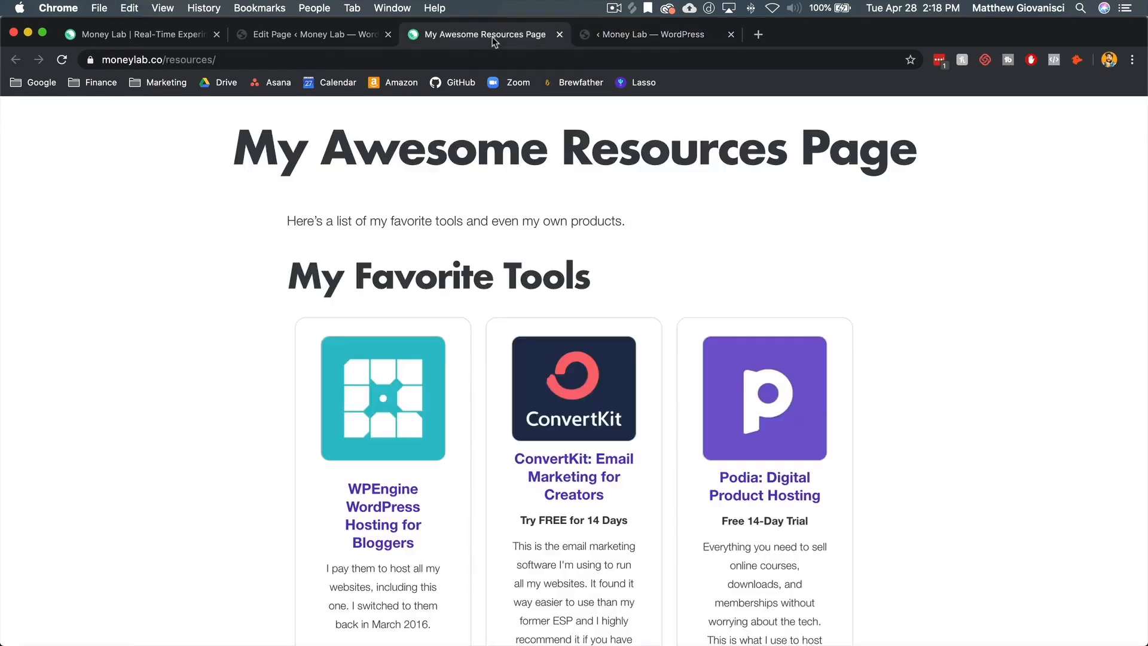
click(352, 35)
click(462, 497)
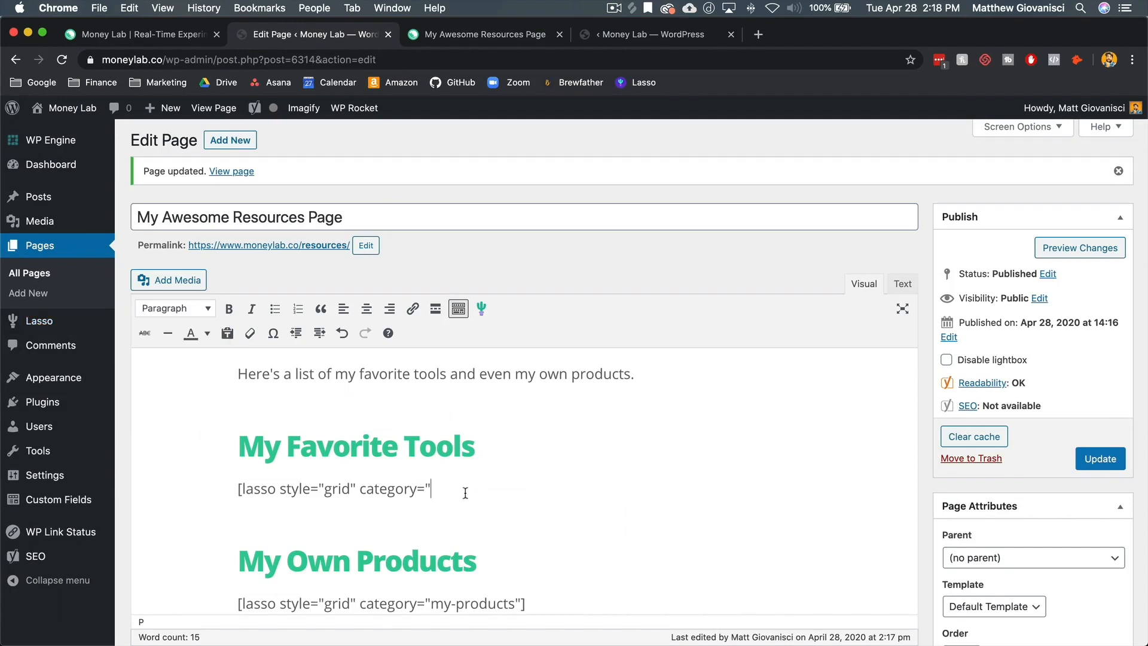
key(super+v)
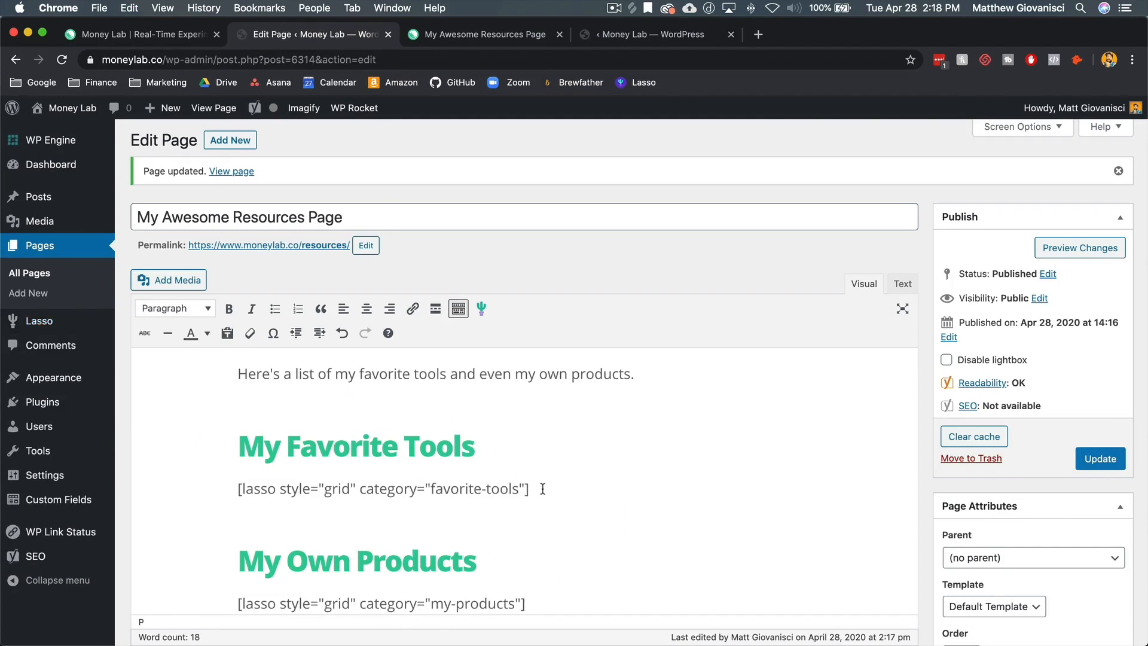
scroll(542, 489, down, 2)
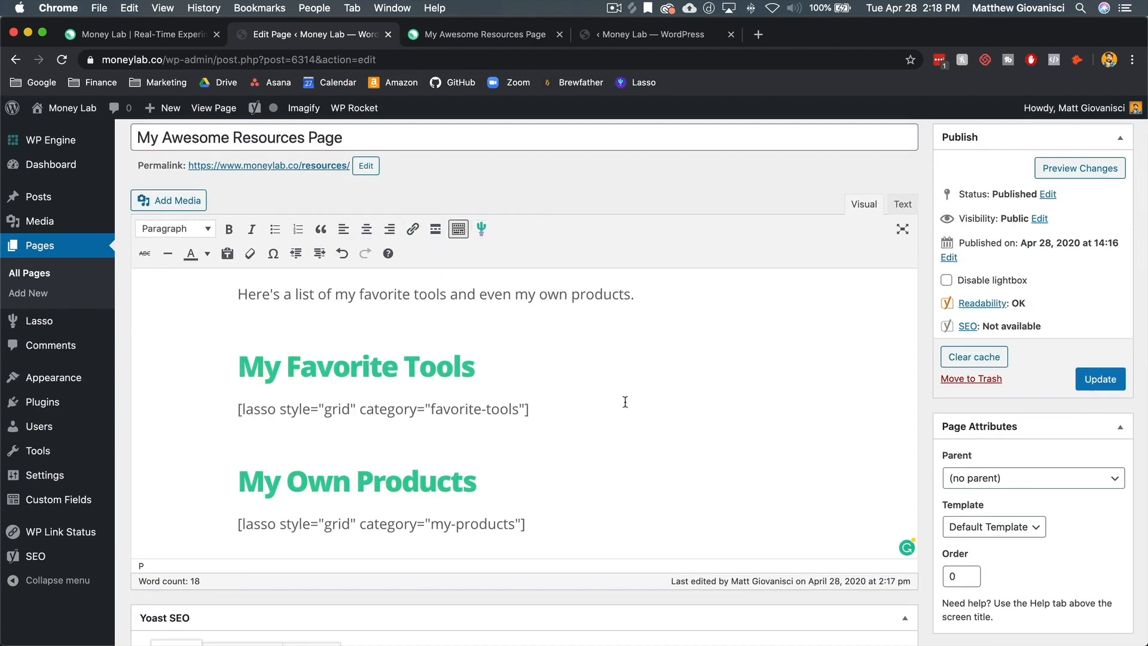
Review the favorite tools grid on the published resources page
click(1100, 378)
click(464, 36)
scroll(538, 217, down, 15)
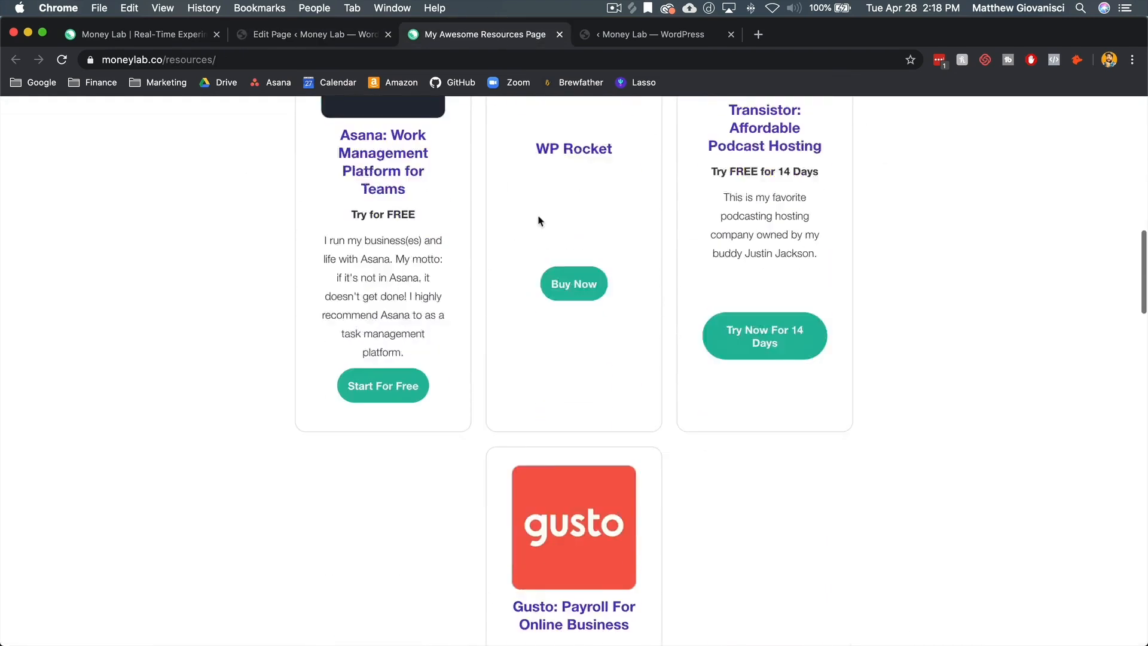
scroll(538, 218, up, 11)
scroll(539, 221, up, 3)
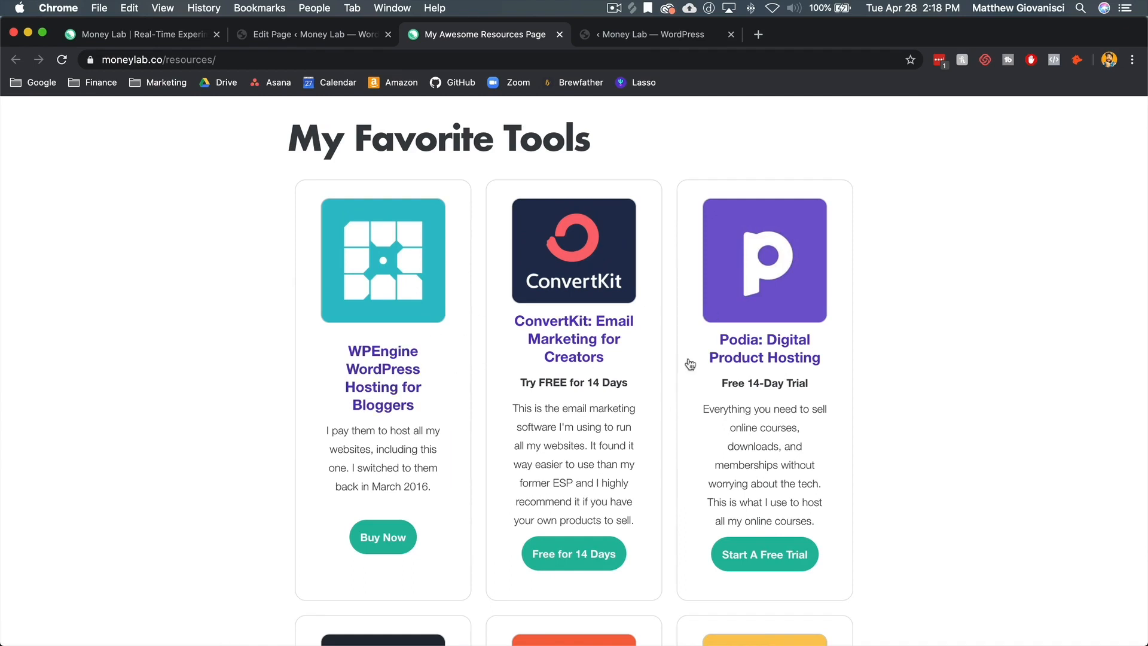
scroll(759, 364, down, 5)
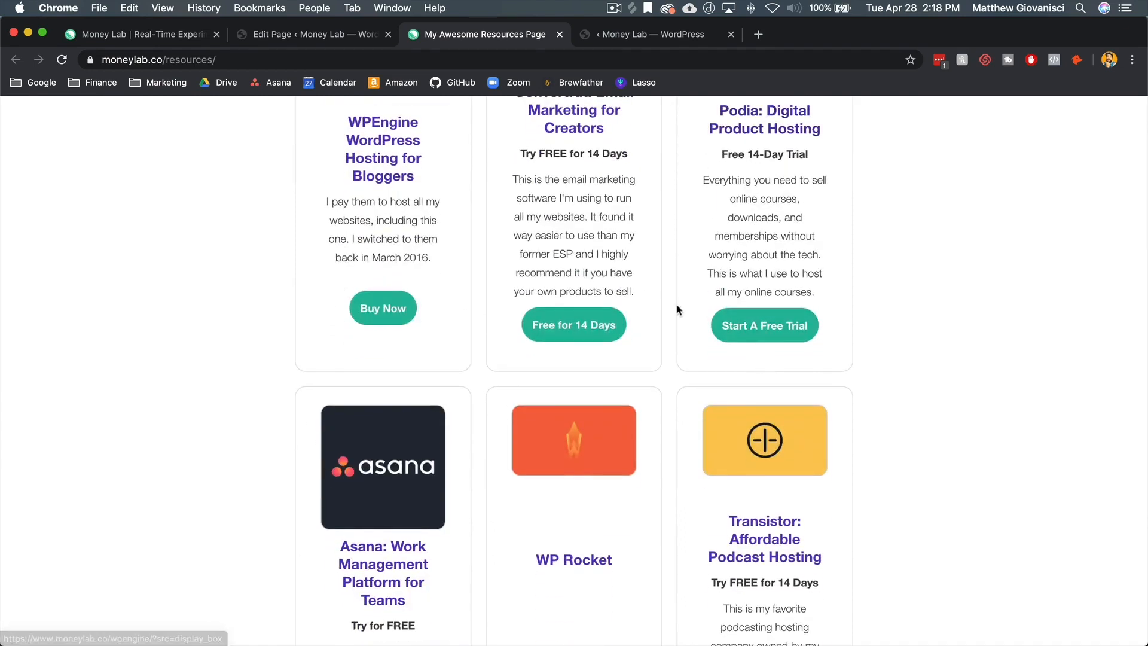
scroll(675, 308, down, 15)
scroll(675, 311, up, 7)
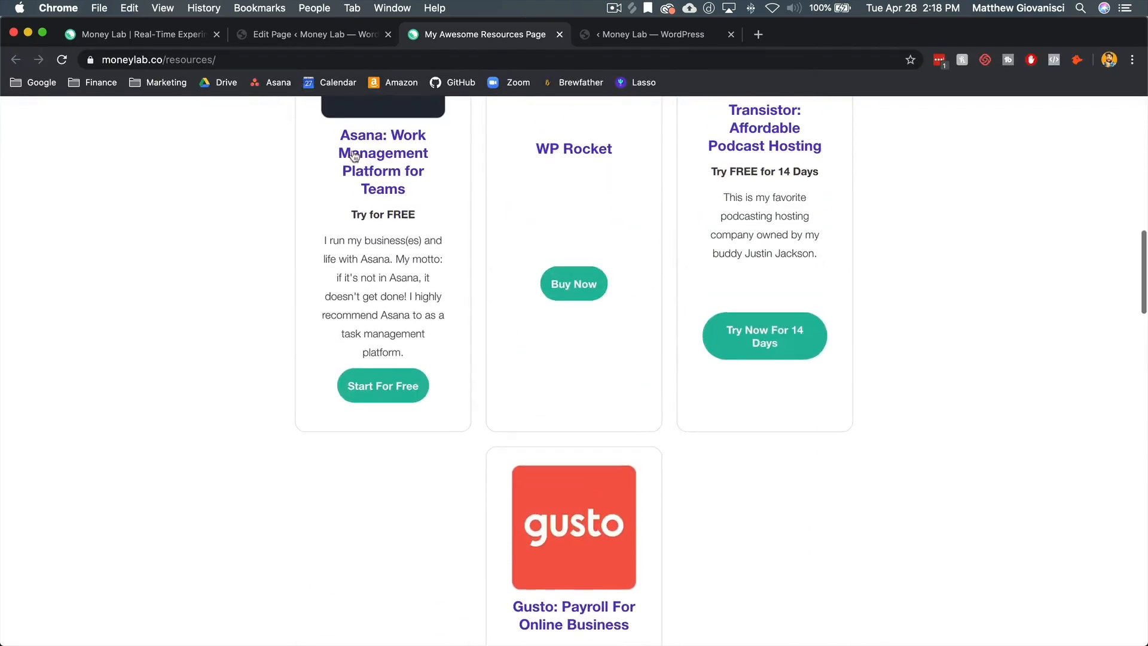
Add columns="2" to both the favorite-tools and my-products shortcodes in the editor and update the page
click(353, 36)
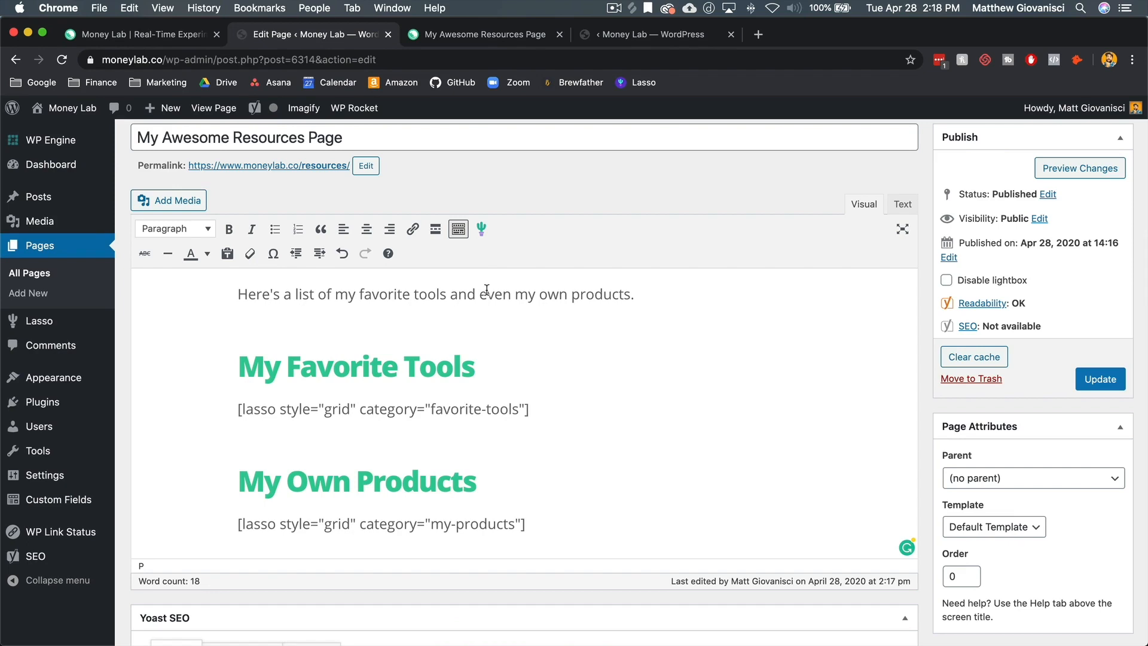
text(columns="2)
drag(528, 411, 615, 411)
key(super+c)
click(521, 524)
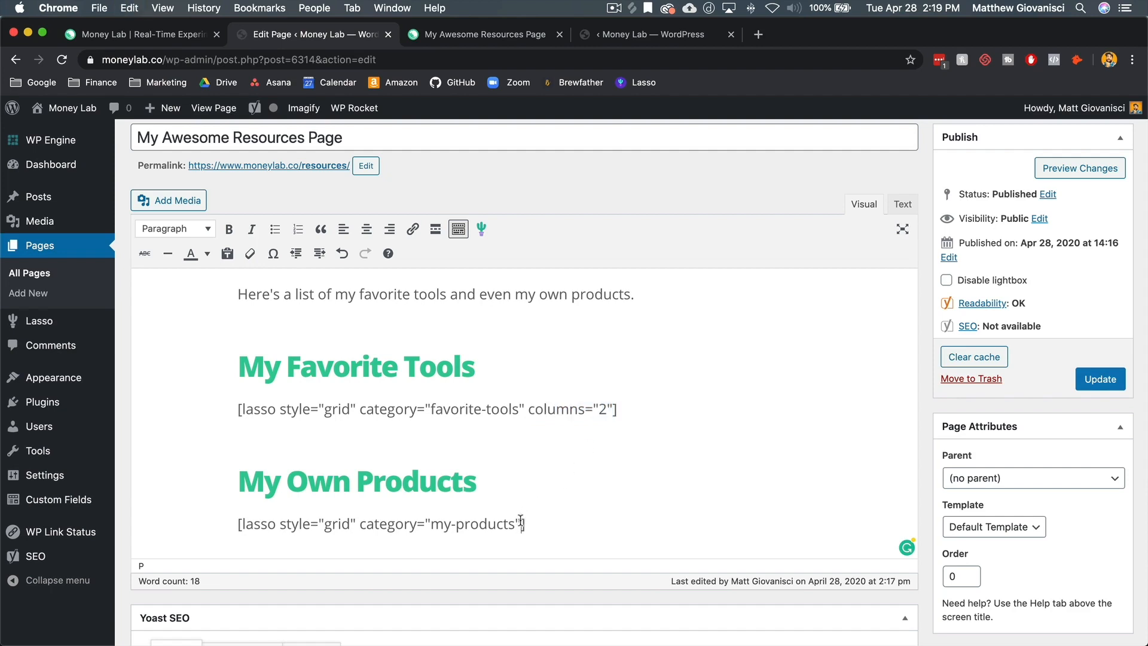
key(super+v)
click(1098, 382)
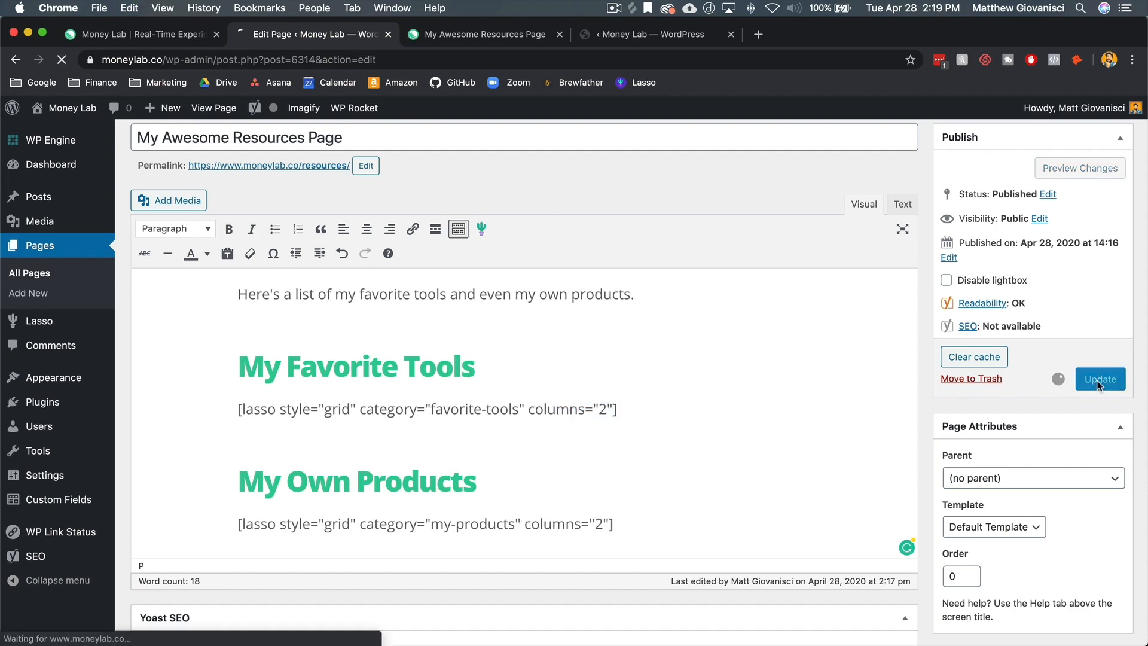
Reload the published resources page and examine the card layout of the favorite tools and own products grids
click(494, 35)
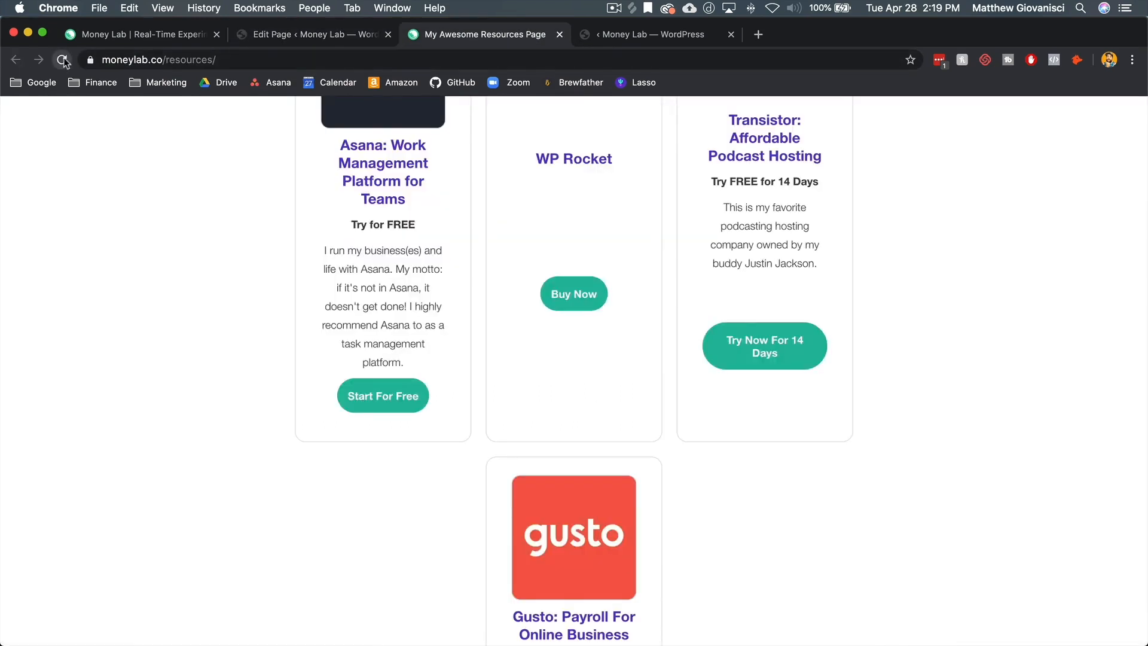
click(63, 61)
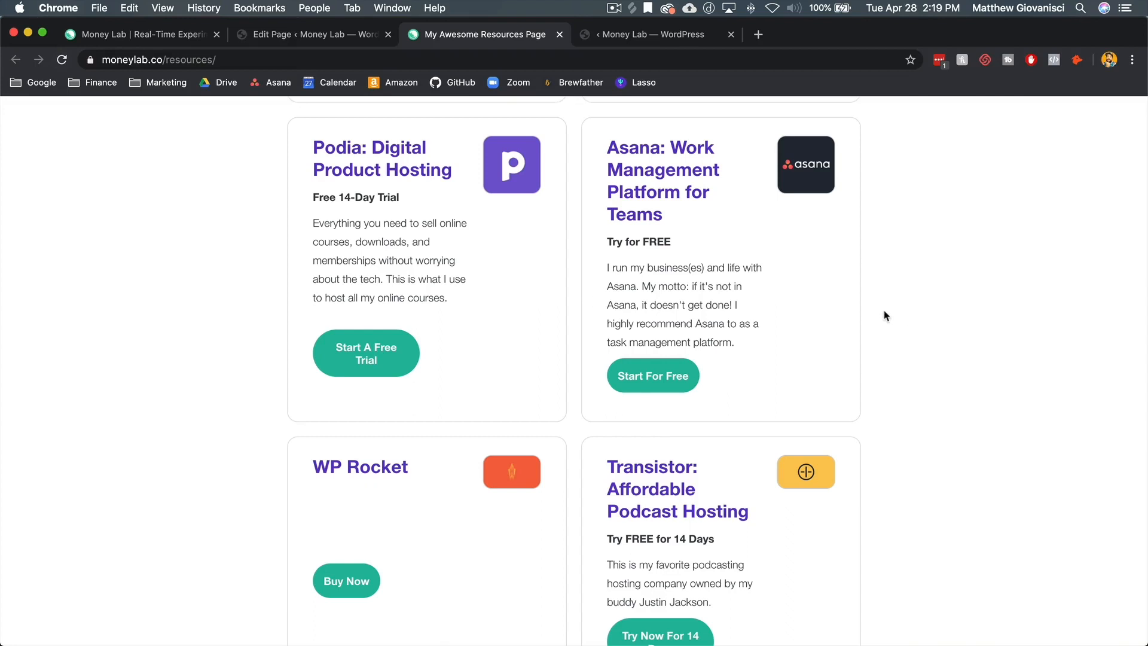
scroll(885, 316, up, 8)
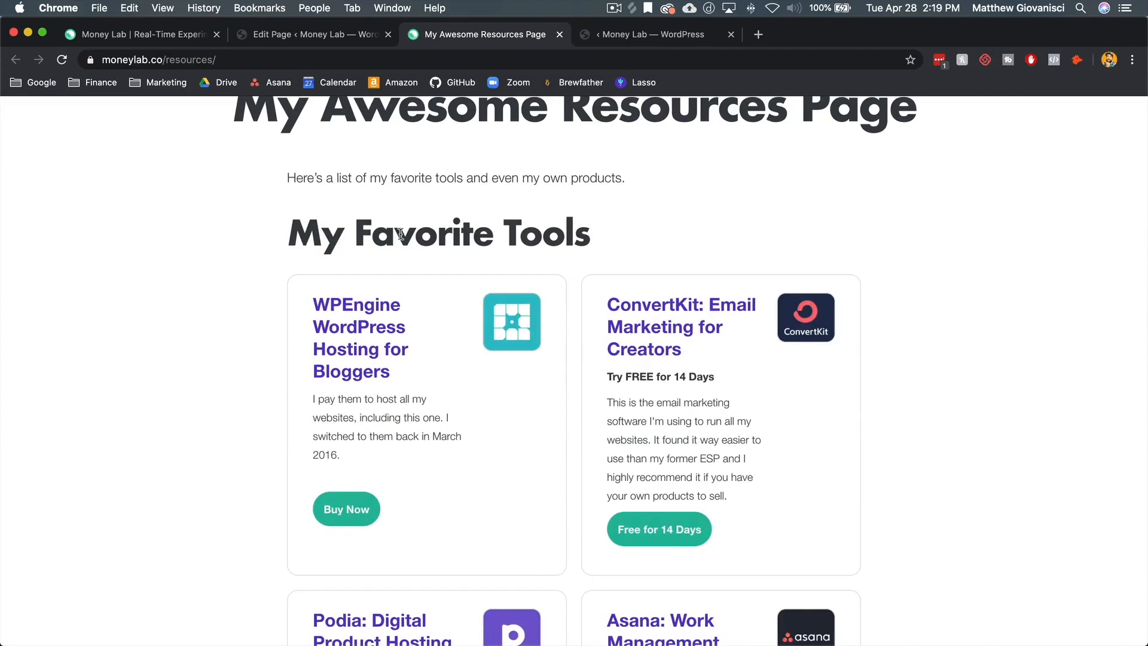
scroll(401, 233, up, 2)
scroll(743, 227, down, 20)
scroll(746, 233, down, 20)
scroll(745, 233, down, 5)
scroll(745, 233, up, 6)
scroll(745, 234, up, 6)
scroll(745, 233, up, 15)
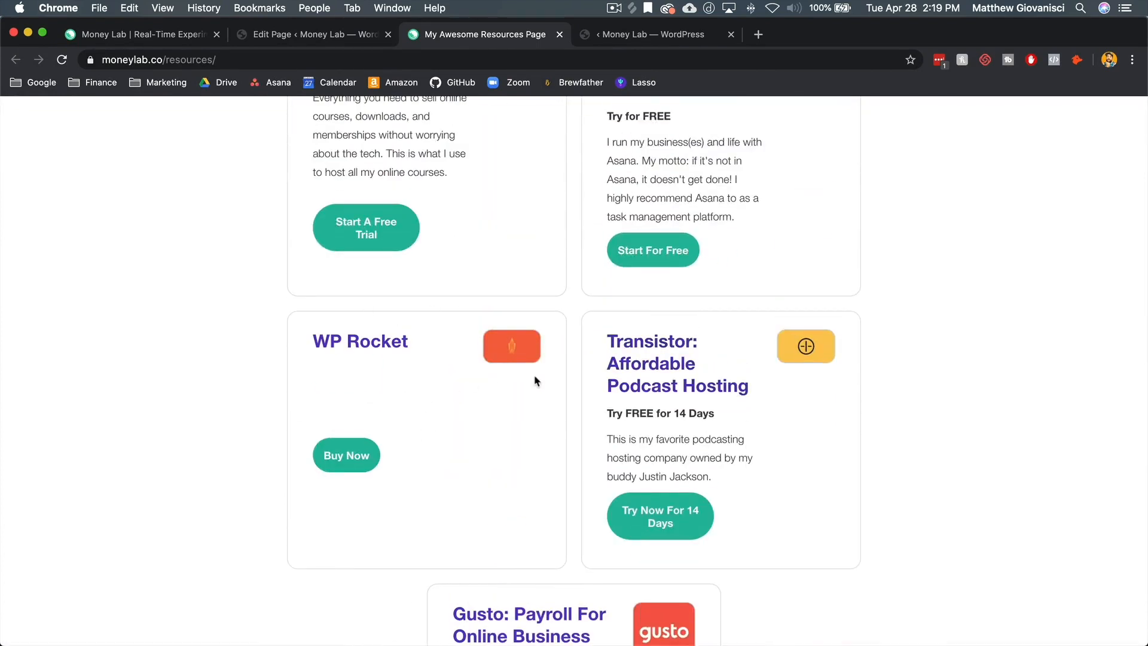
scroll(419, 423, down, 1)
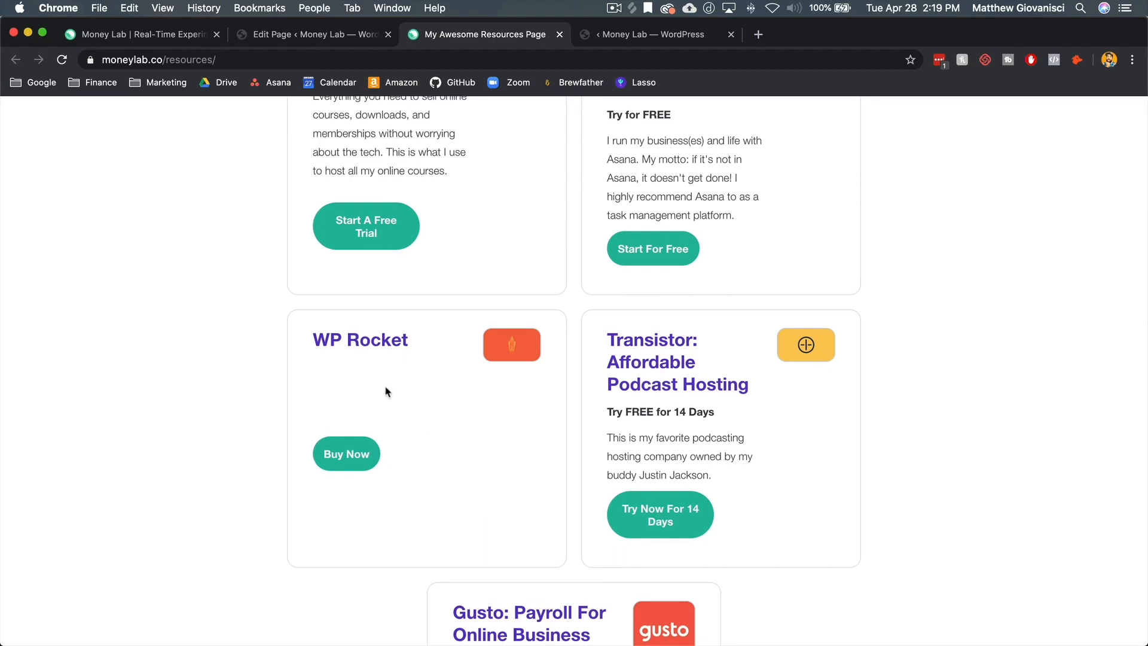
scroll(388, 395, up, 10)
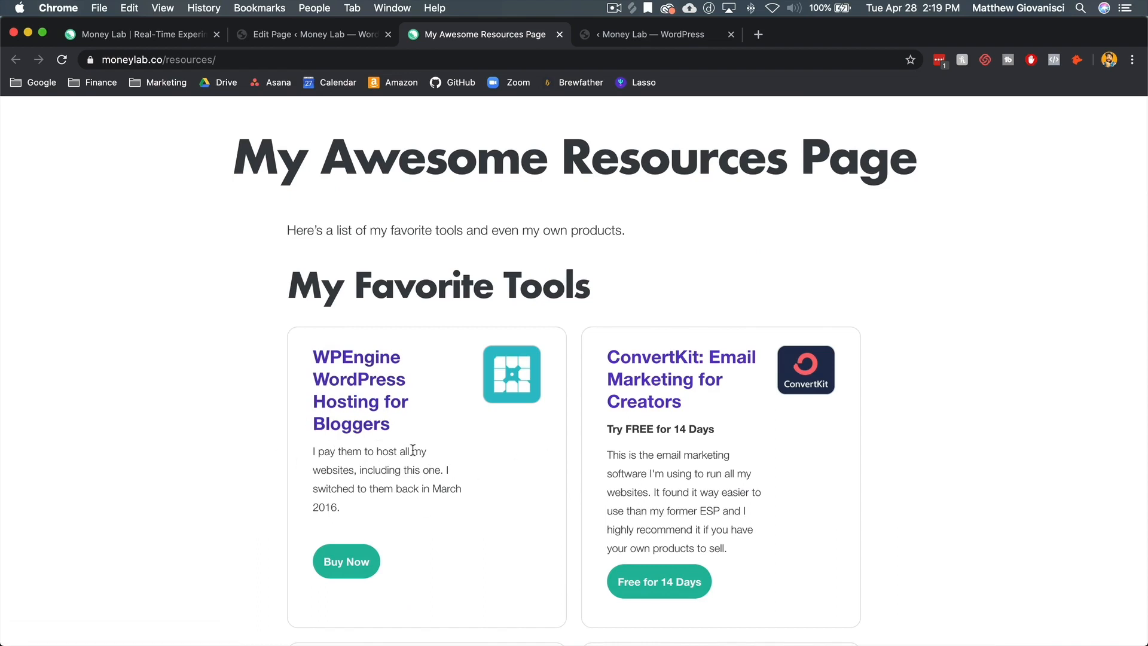
scroll(412, 450, down, 10)
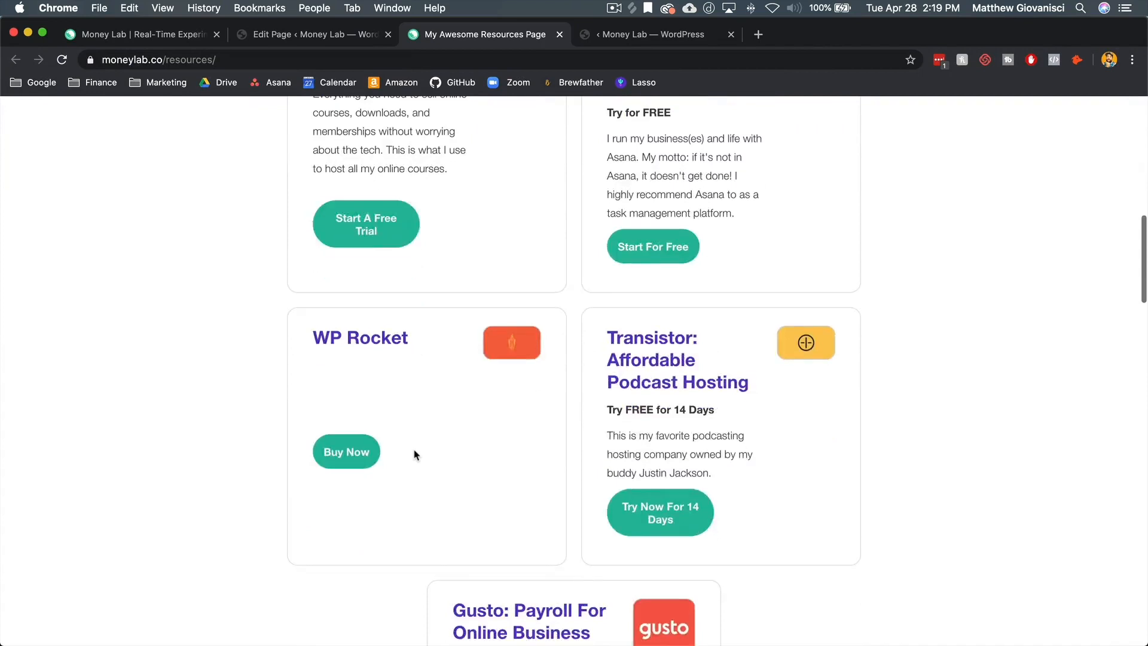
scroll(416, 455, down, 2)
scroll(415, 456, up, 5)
scroll(423, 440, down, 7)
scroll(435, 427, down, 8)
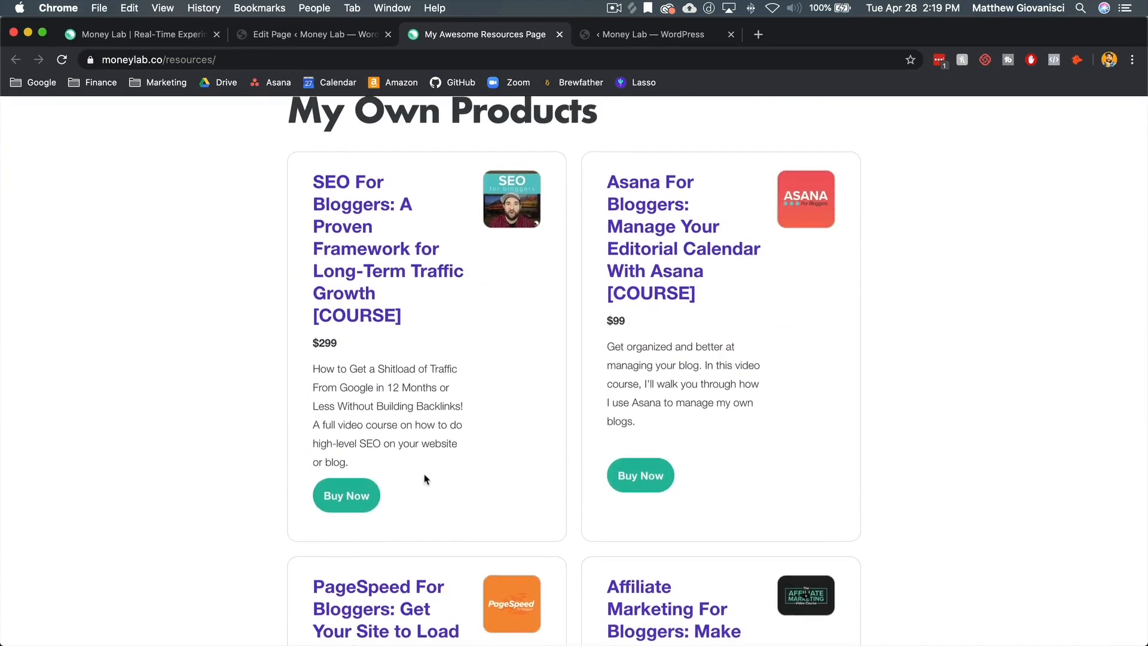
scroll(424, 478, up, 20)
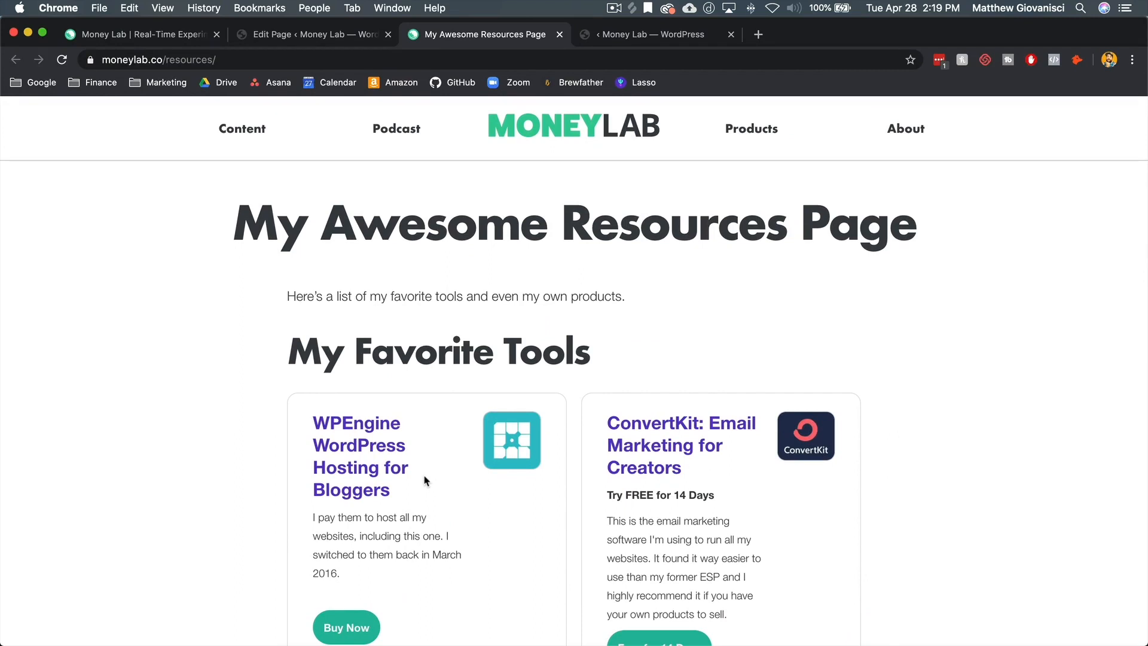
scroll(423, 472, down, 3)
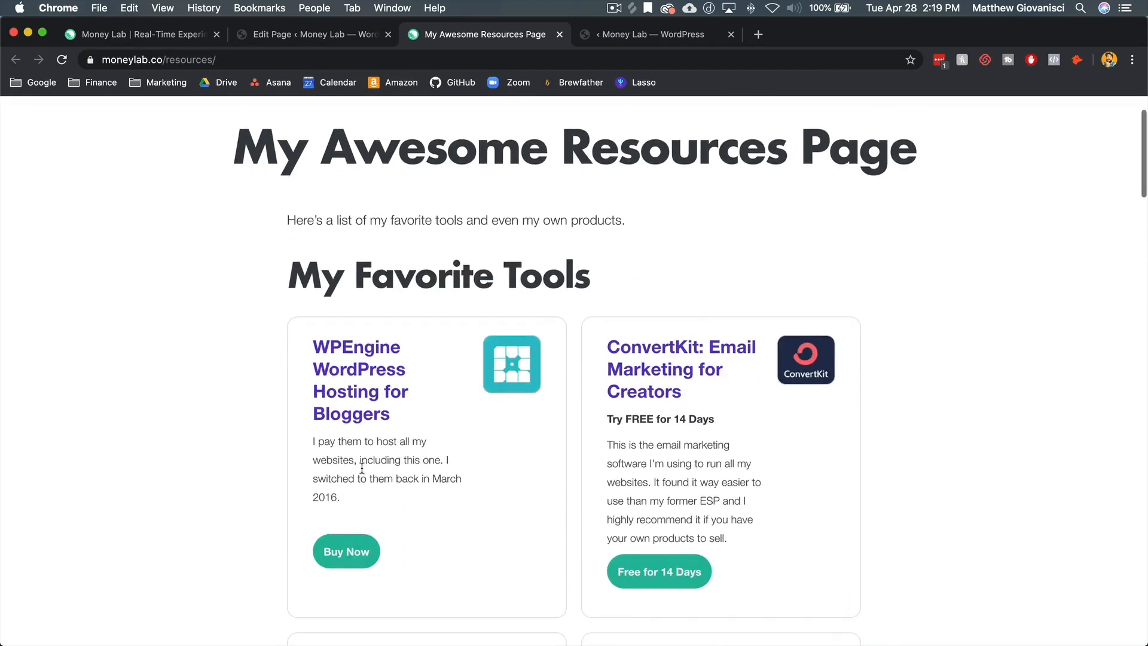
Test the "Buy Now" link on the WPEngine card and close the site it opens
click(346, 554)
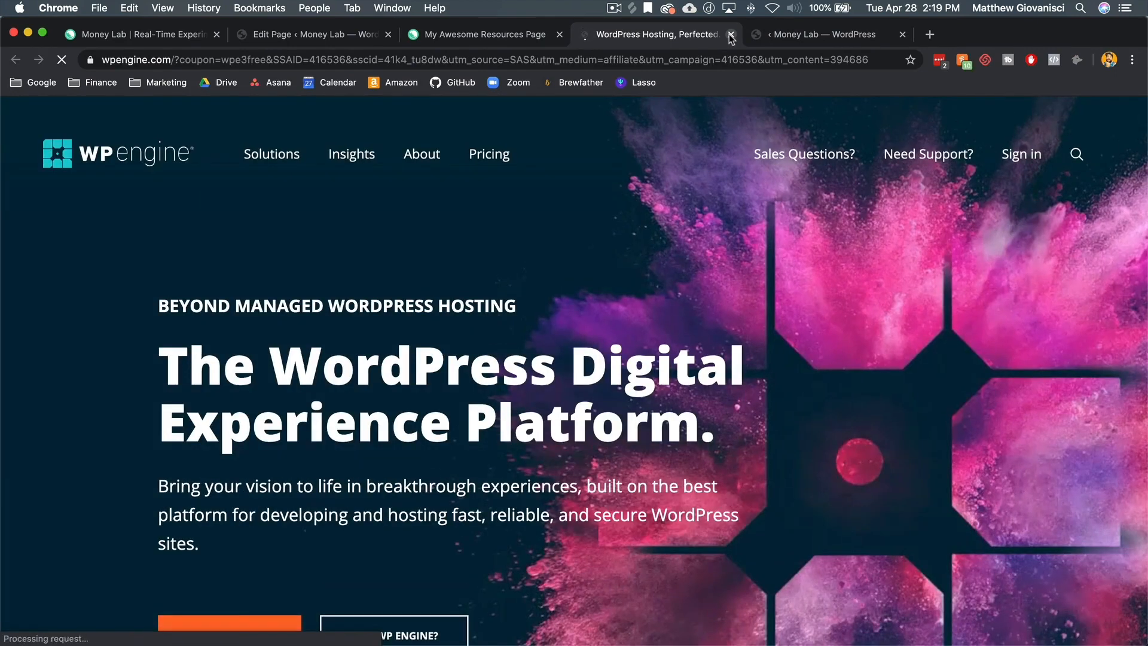
click(731, 34)
scroll(574, 184, up, 2)
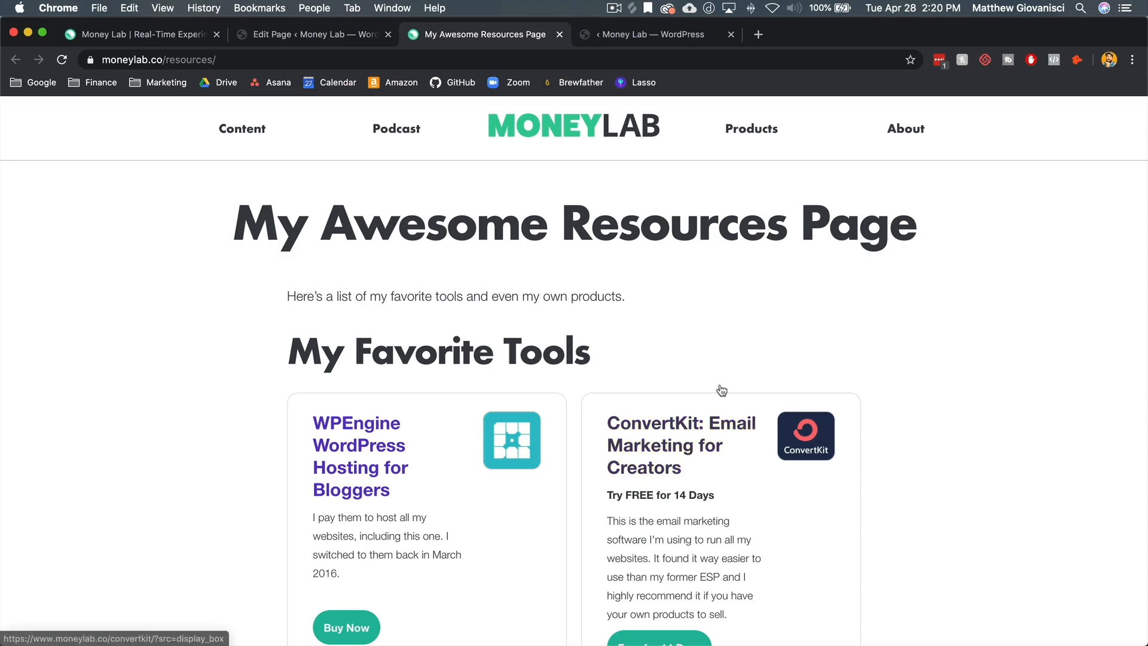
click(304, 36)
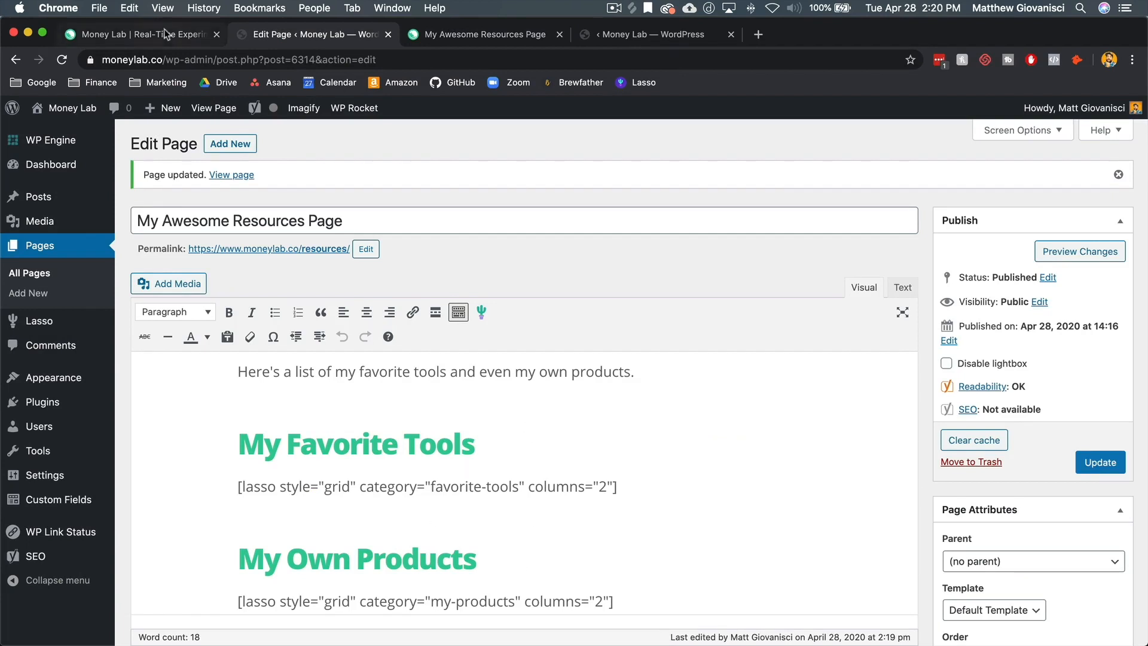
click(517, 35)
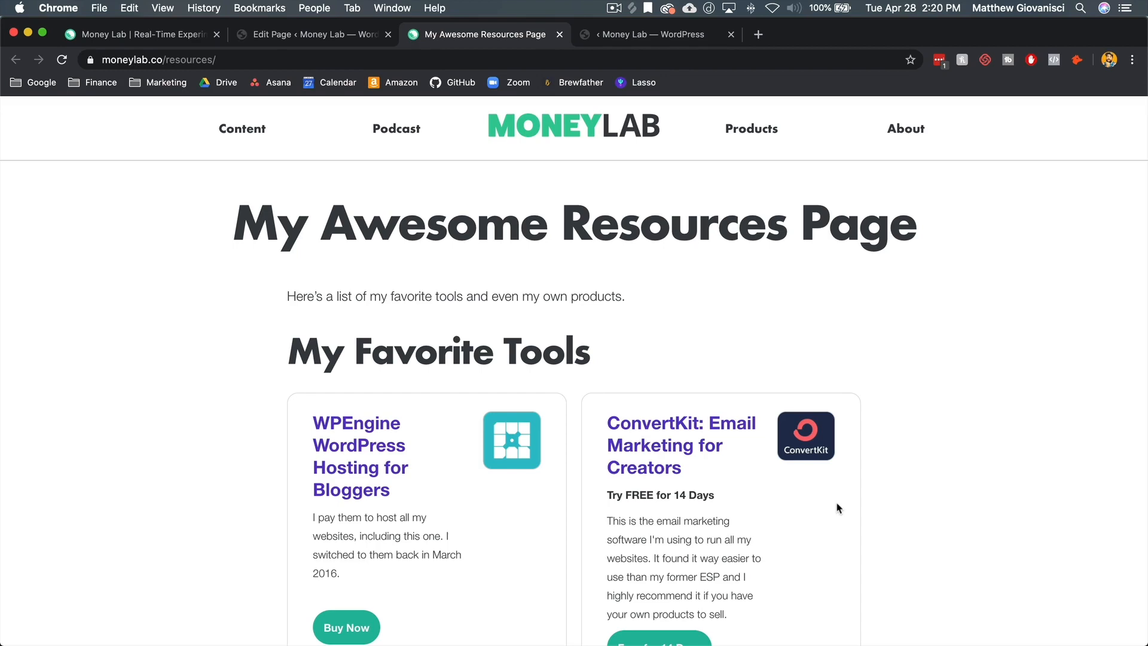
Open the details of the "ConvertKit: Email Marketing for Creators" link from the Lasso dashboard
click(355, 39)
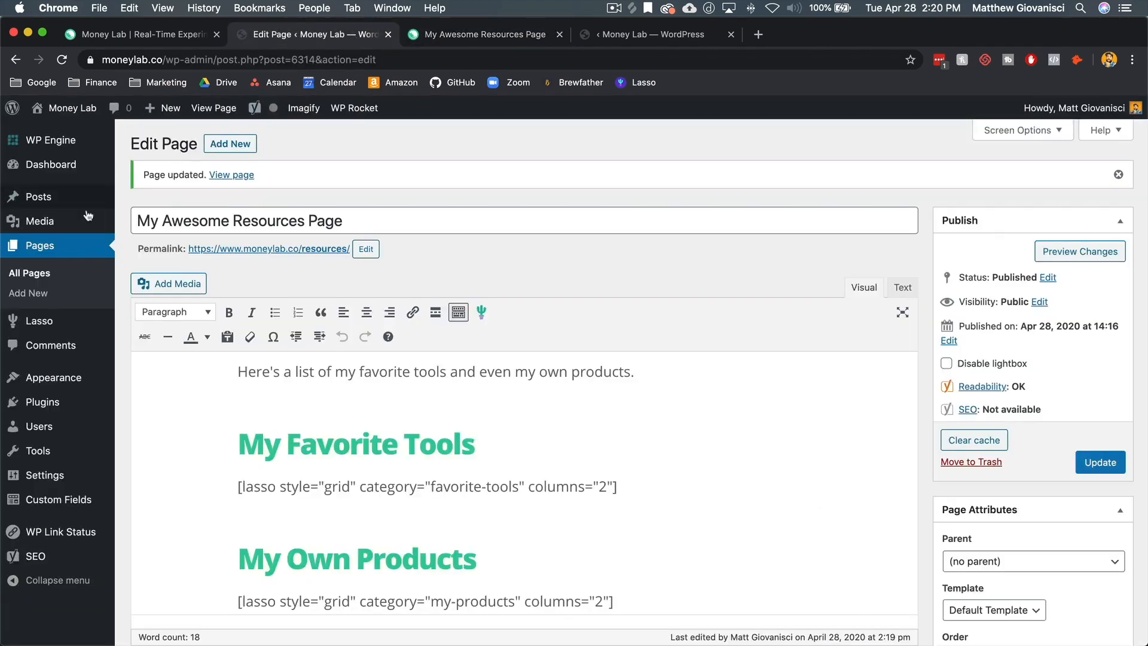
click(56, 324)
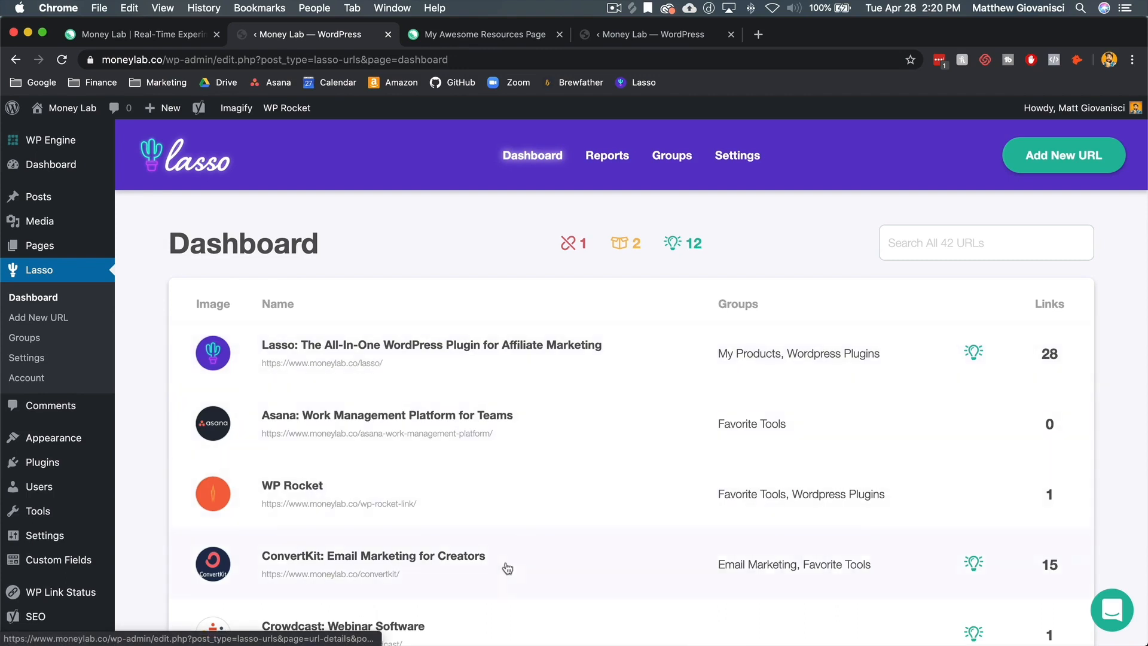
click(522, 572)
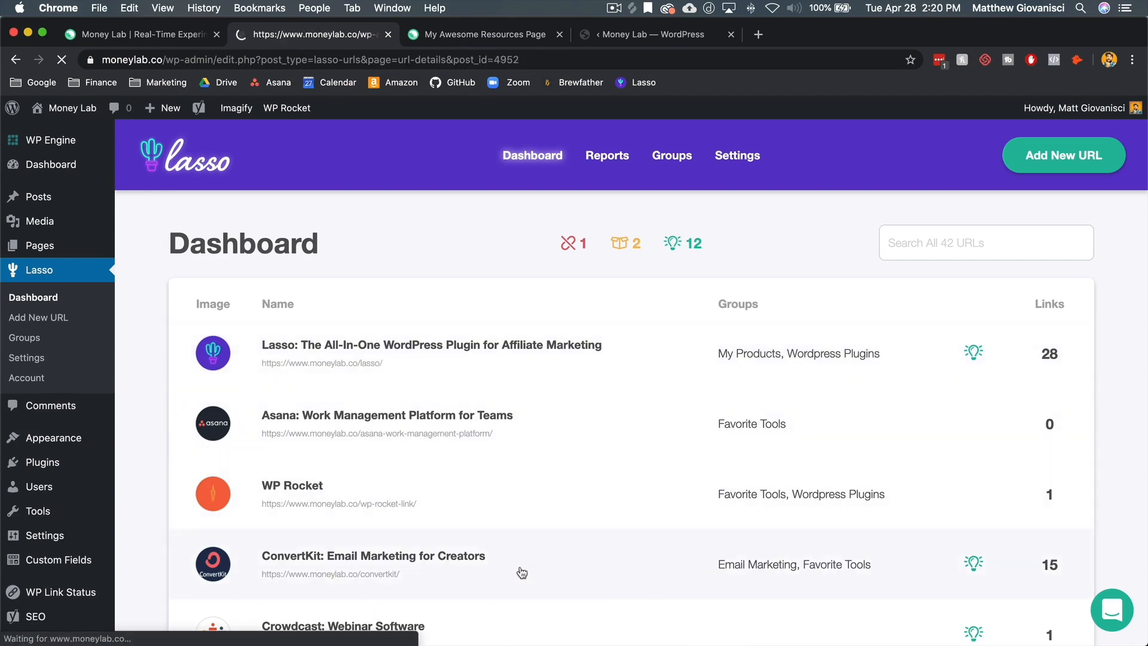
scroll(394, 359, down, 3)
scroll(393, 359, down, 3)
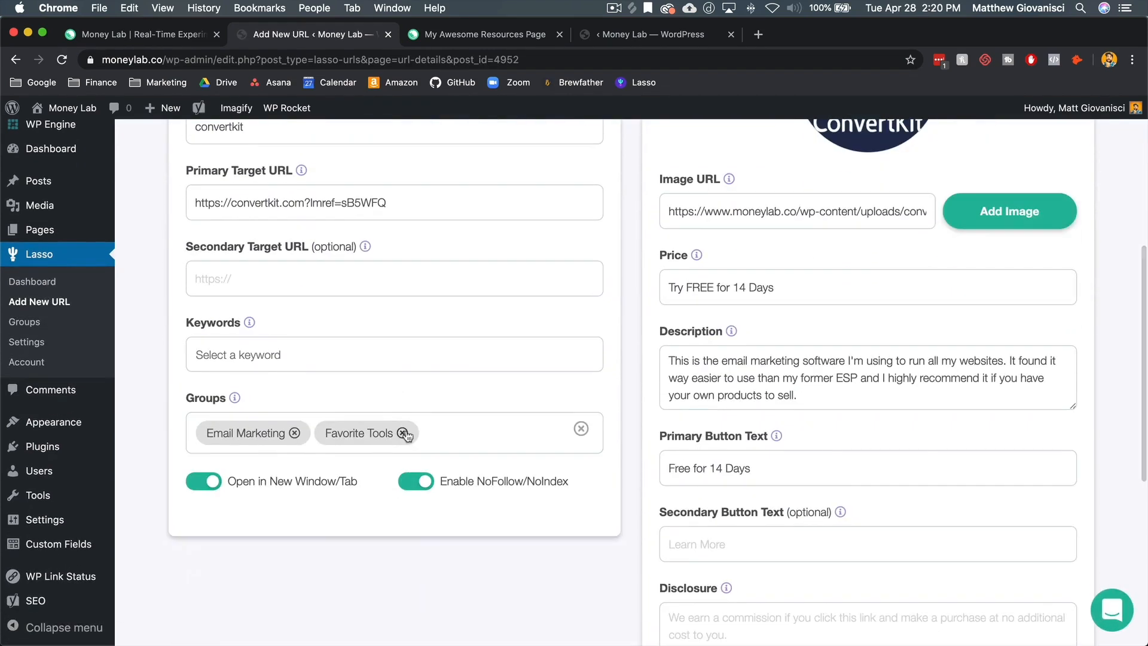
Remove the Favorite Tools group from the ConvertKit link and save the link
click(404, 433)
scroll(970, 487, down, 5)
click(1038, 537)
click(1043, 521)
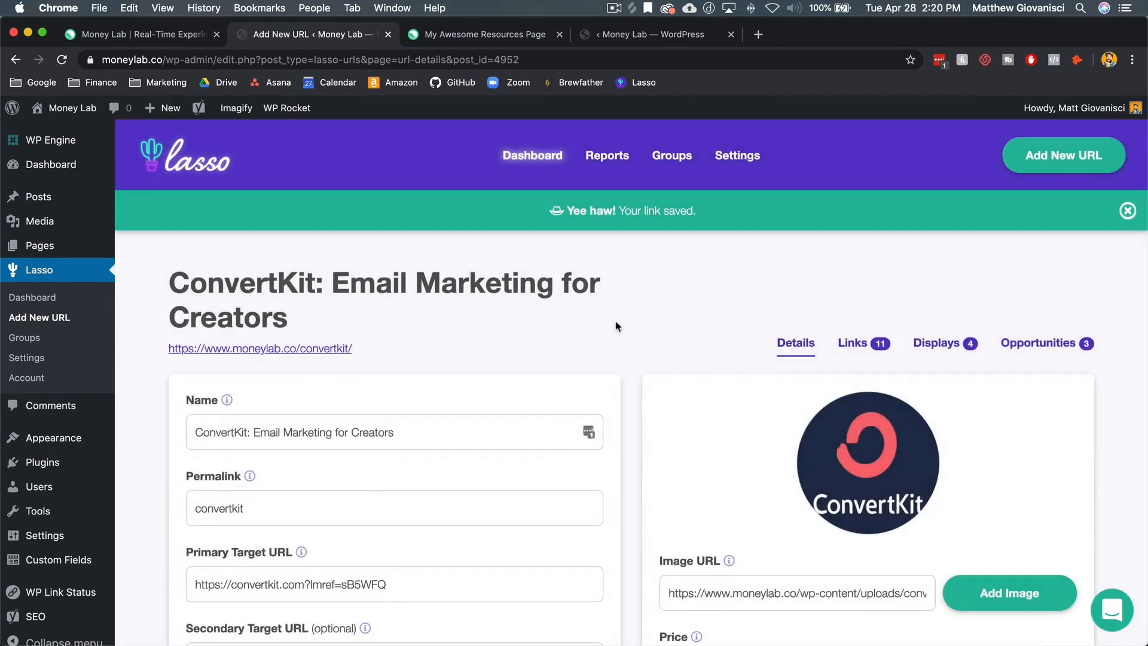
Reload the published resources page with the query string ?1=2 and check the cards in the favorite tools grid
click(517, 37)
click(61, 61)
click(290, 59)
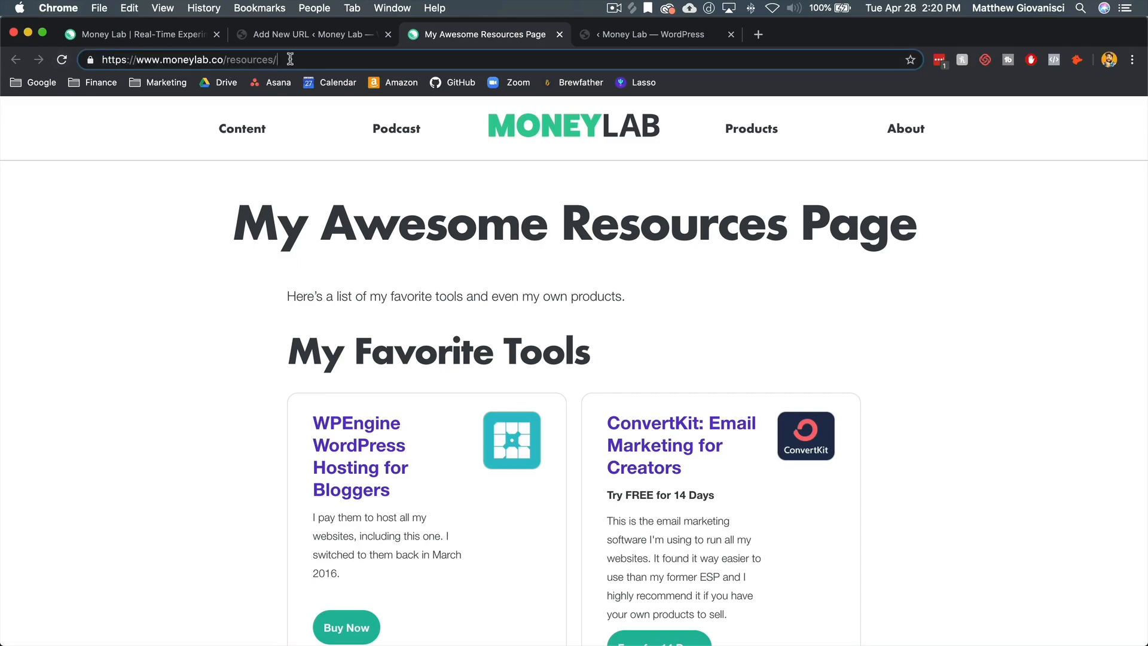
text(?1=2)
key(Return)
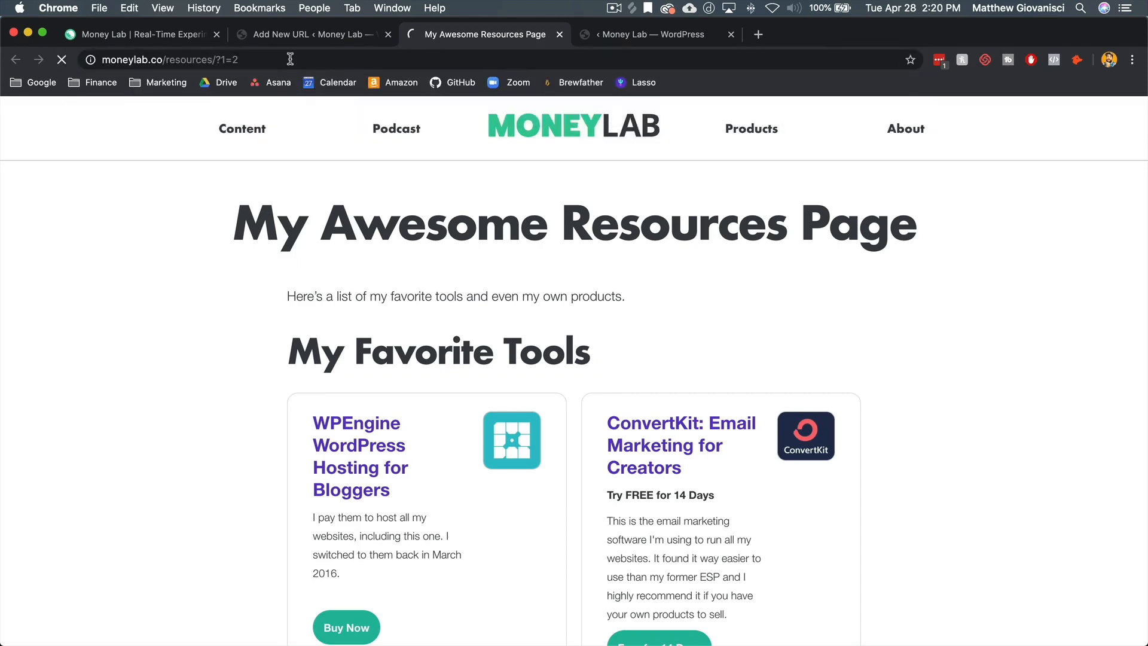
scroll(458, 464, down, 3)
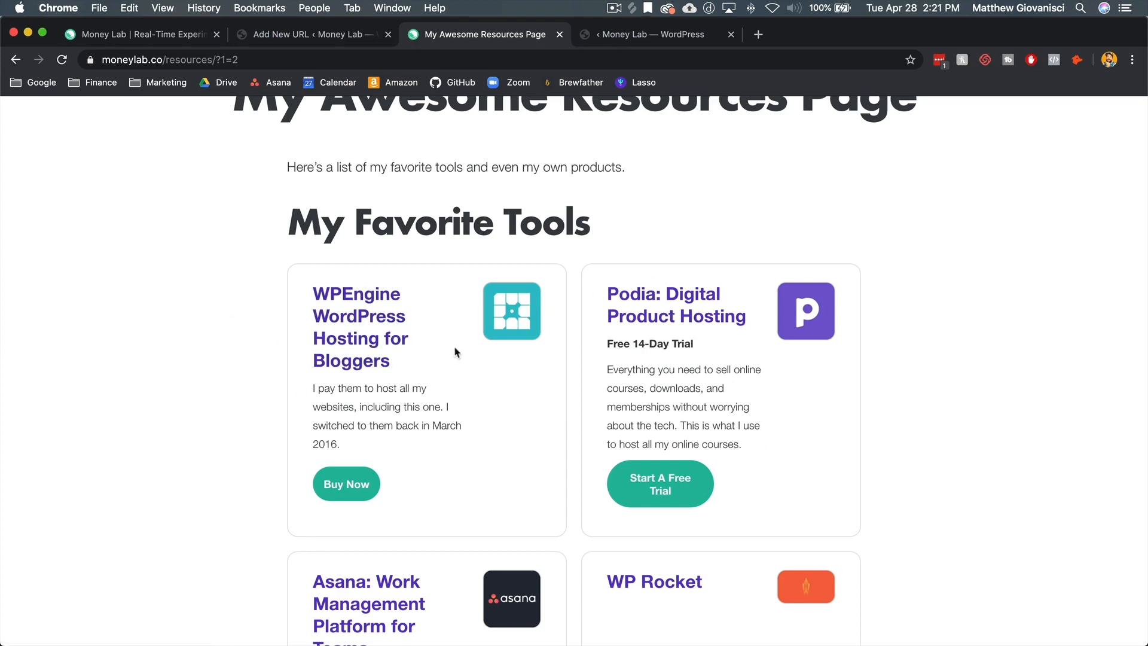
Open the Favorite Tools group's URL list in Lasso and move Podia: Digital Product Hosting above the WPEngine link
click(307, 35)
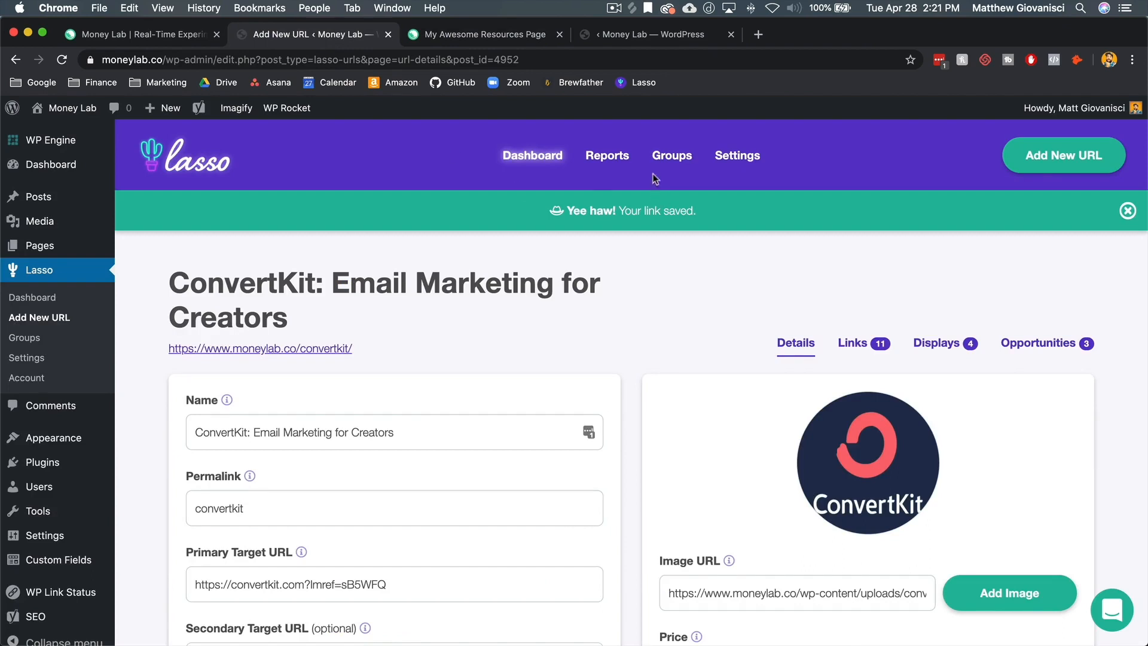
click(670, 157)
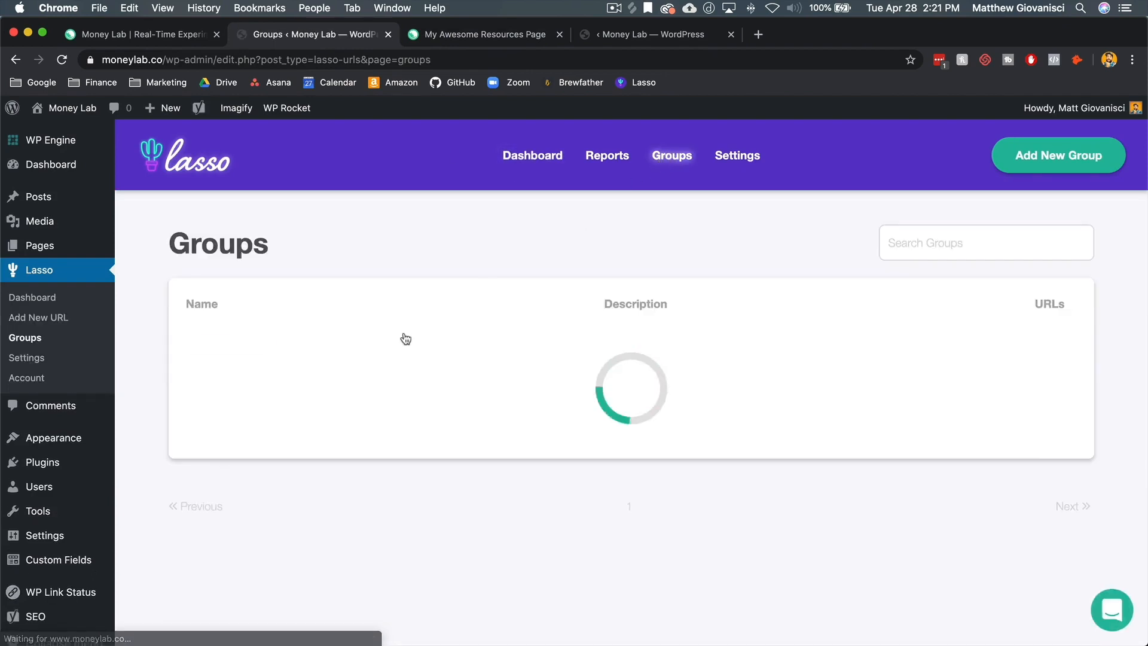
click(320, 457)
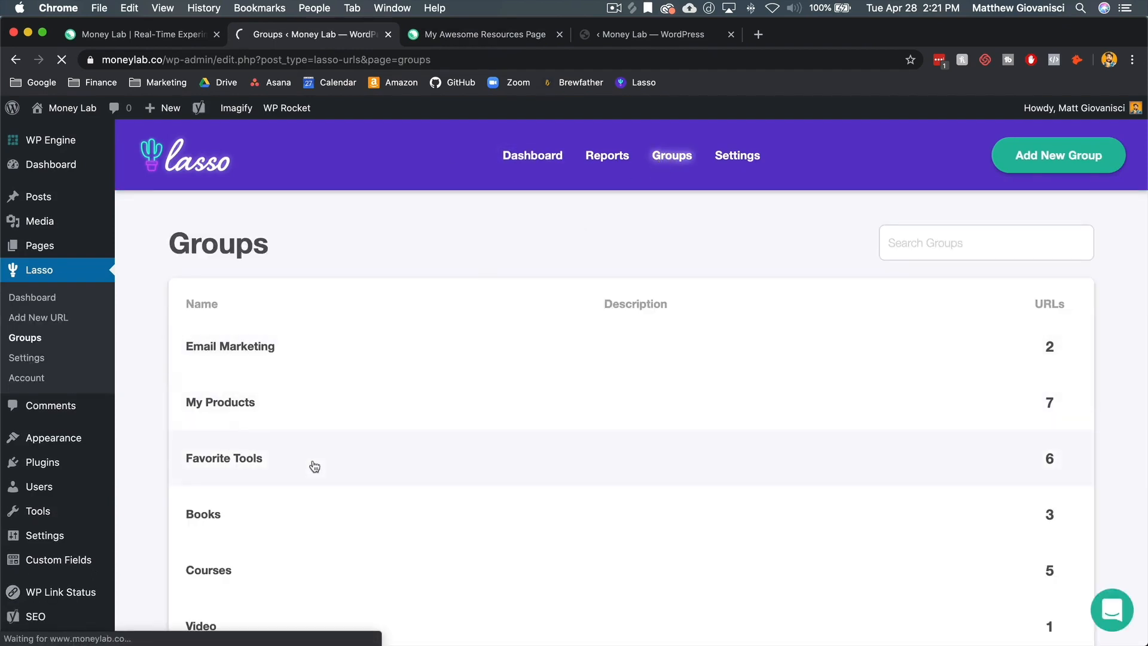
click(1047, 243)
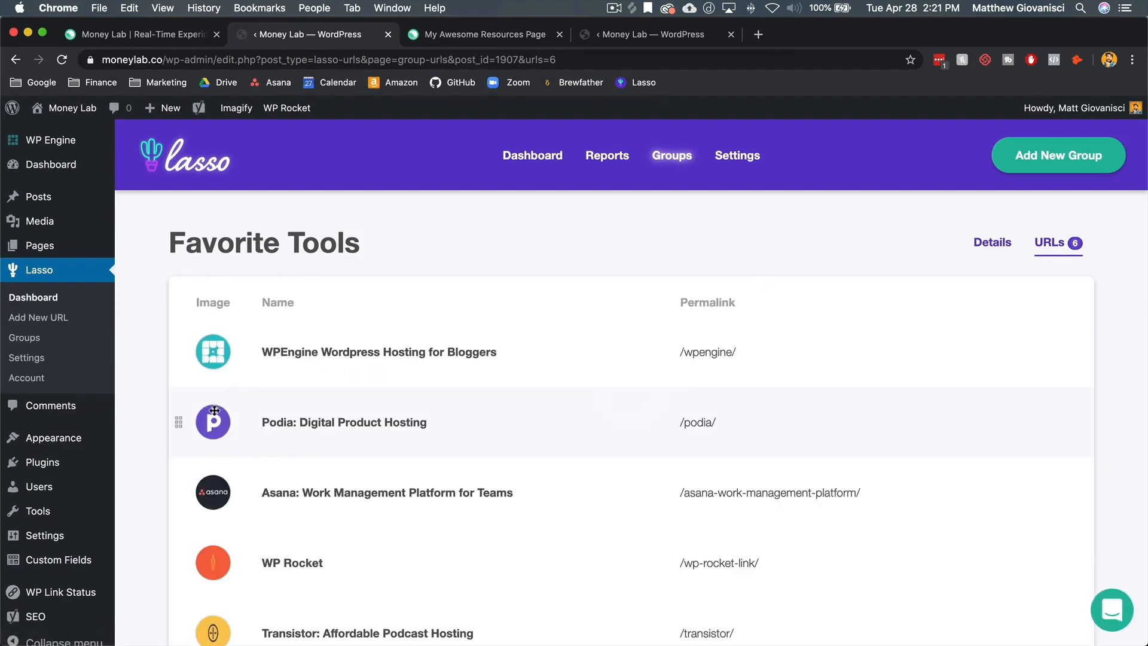
drag(179, 422, 184, 348)
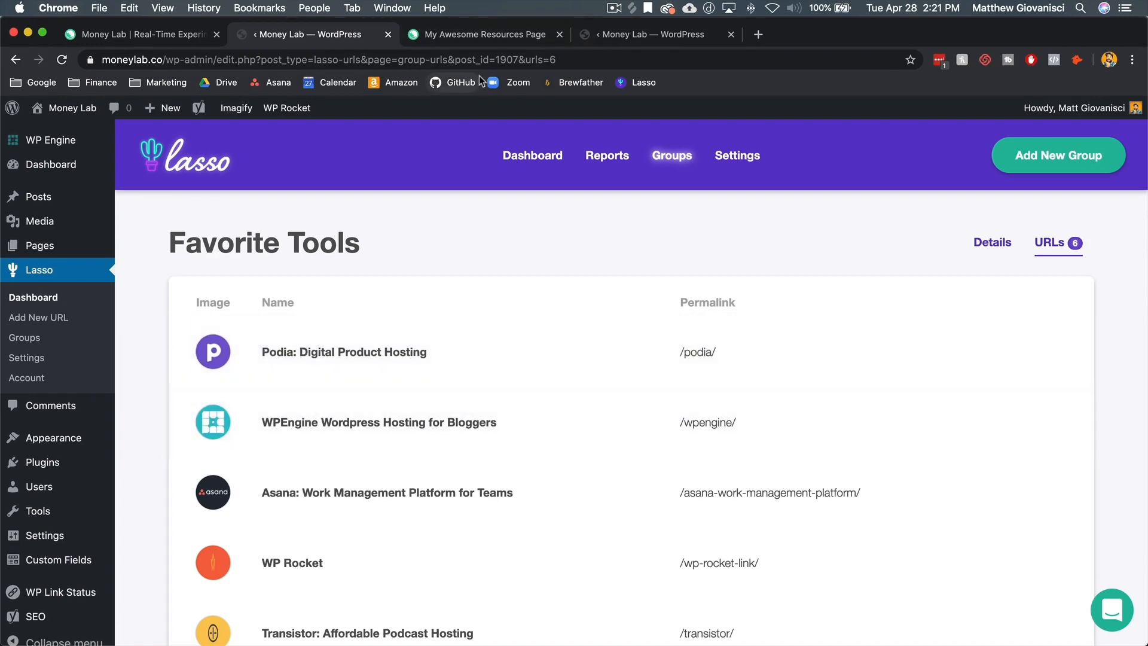
Reload the published resources page with the query string ?1=22 and check the card order under My Favorite Tools
click(518, 42)
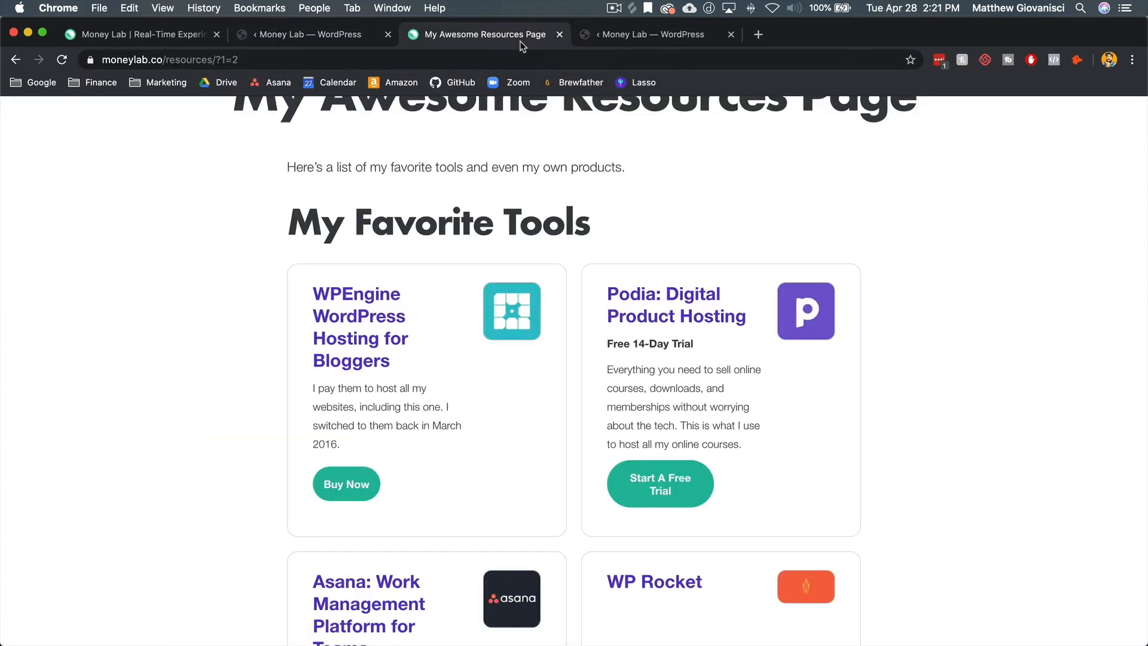
click(62, 60)
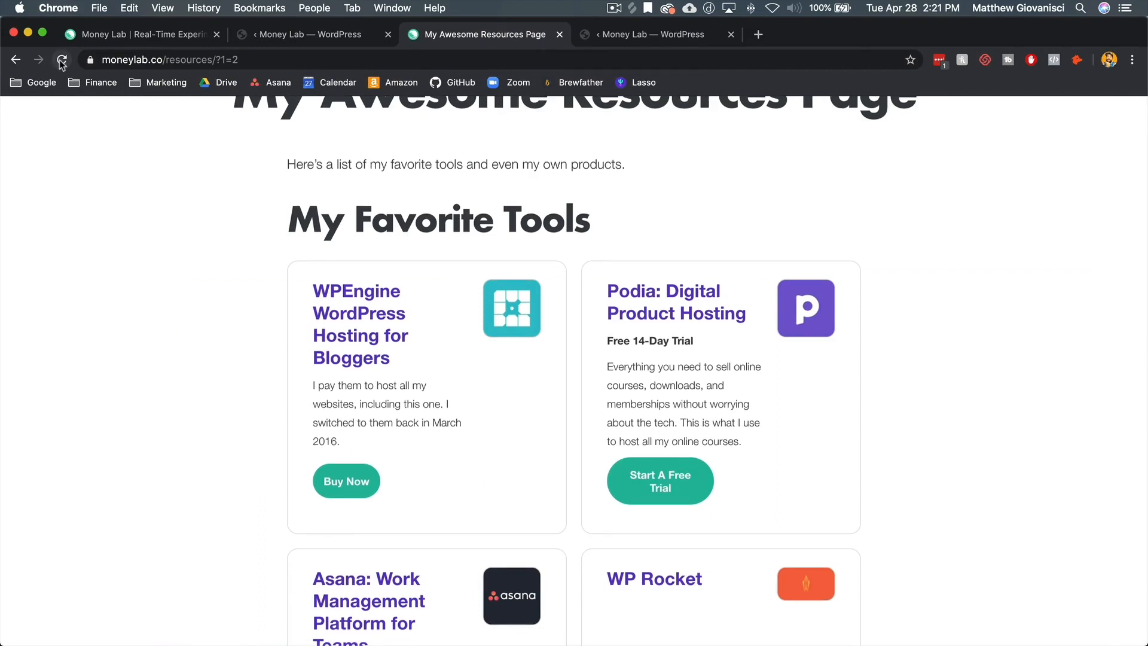
click(311, 57)
text(2)
key(Return)
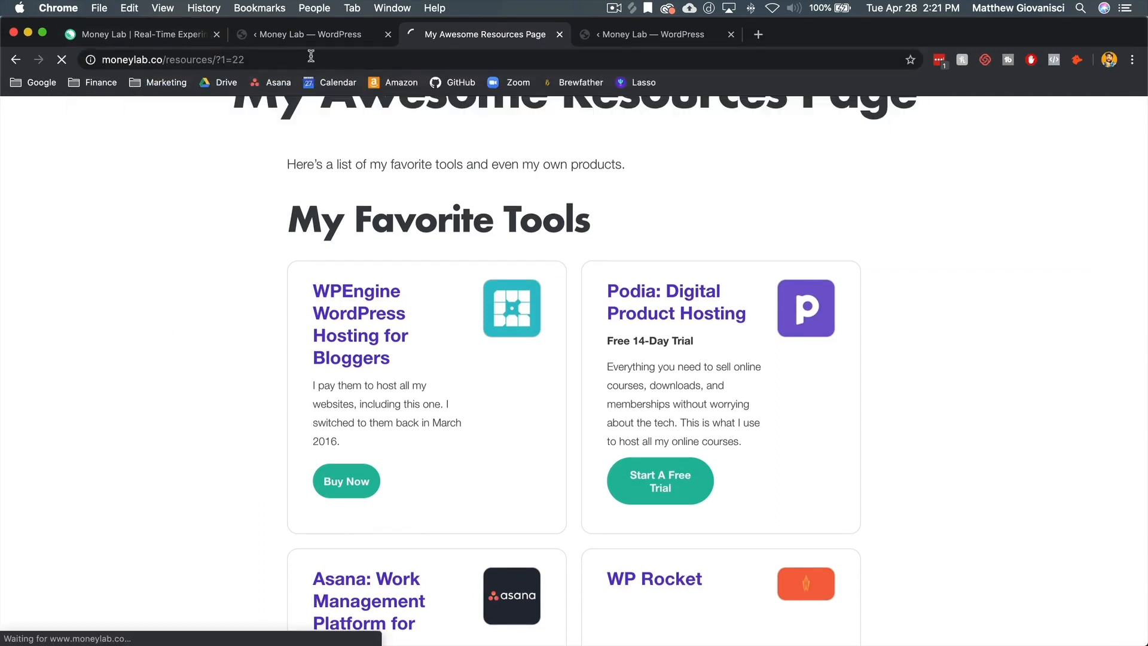
scroll(490, 323, down, 1)
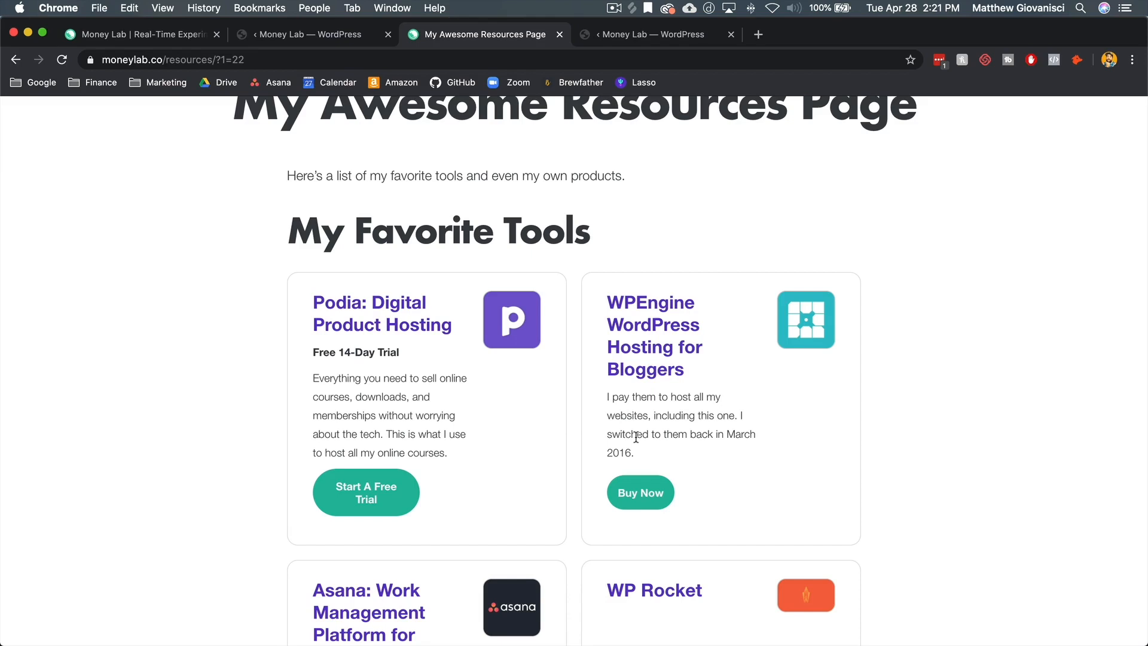
Return to the Favorite Tools group in Lasso, view the support chat and close it again
click(315, 37)
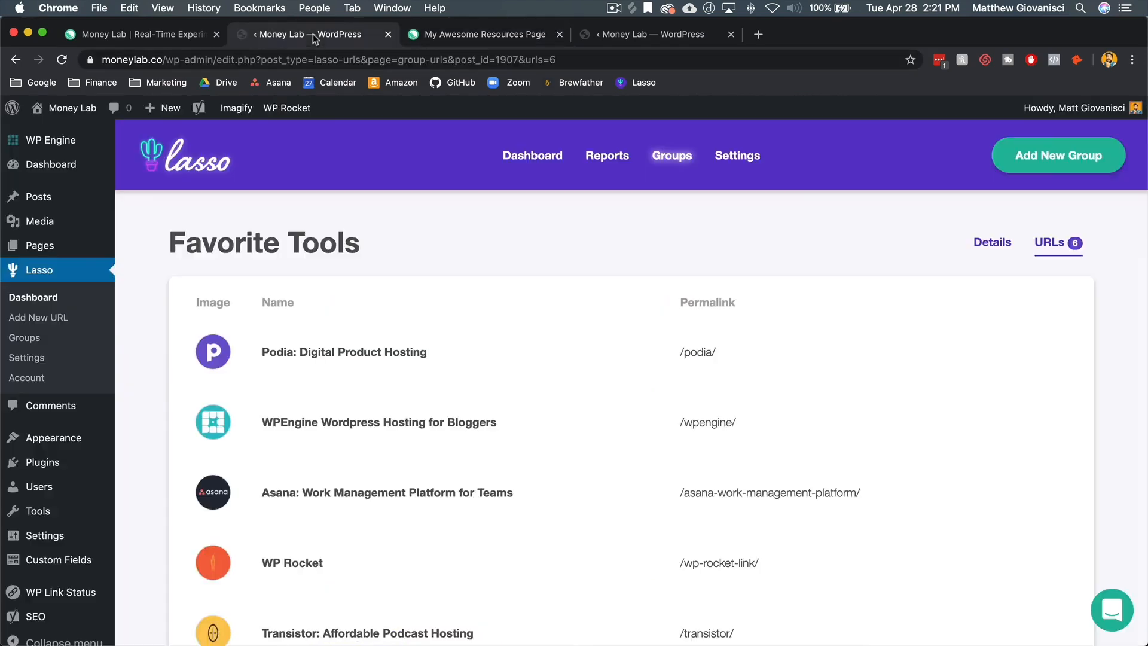
click(1118, 611)
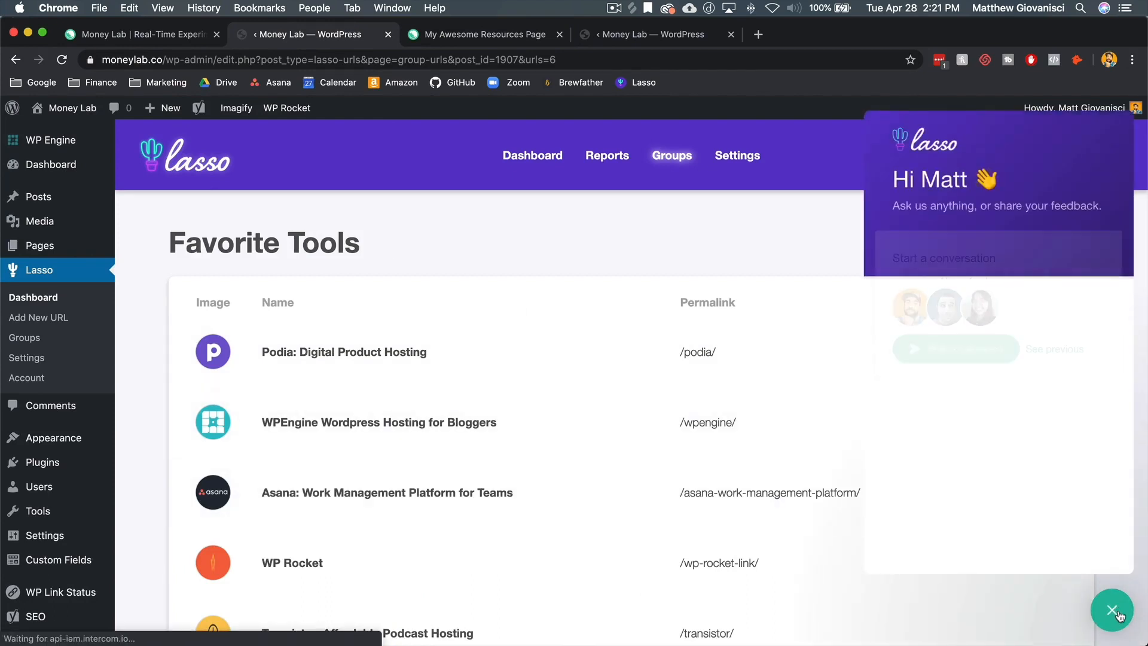
click(1113, 610)
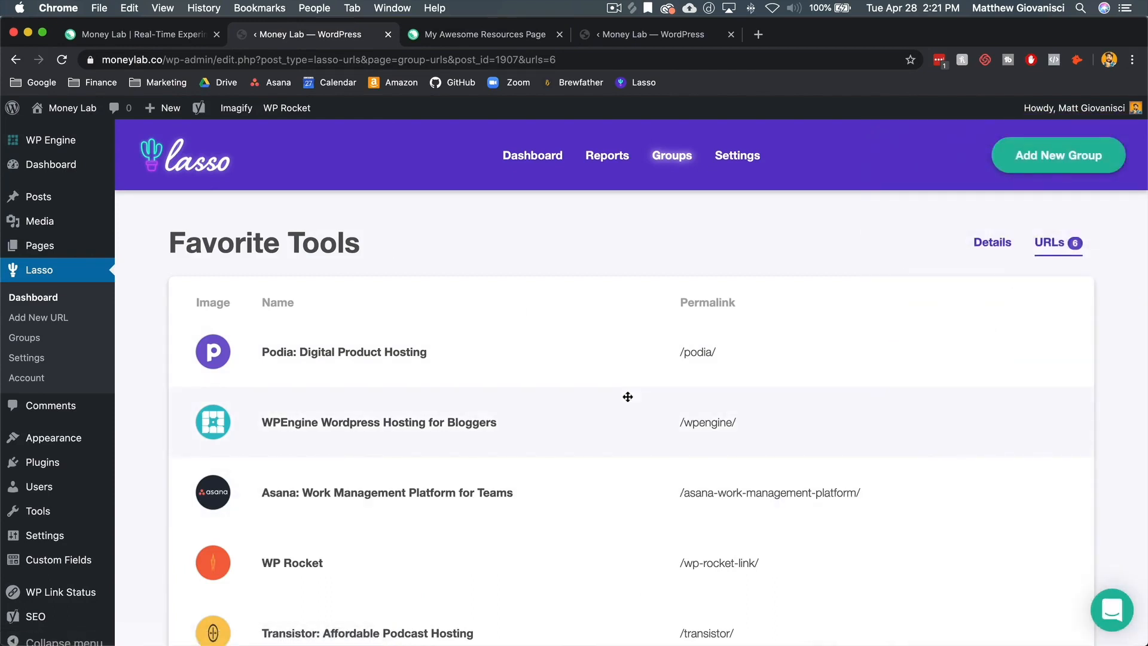